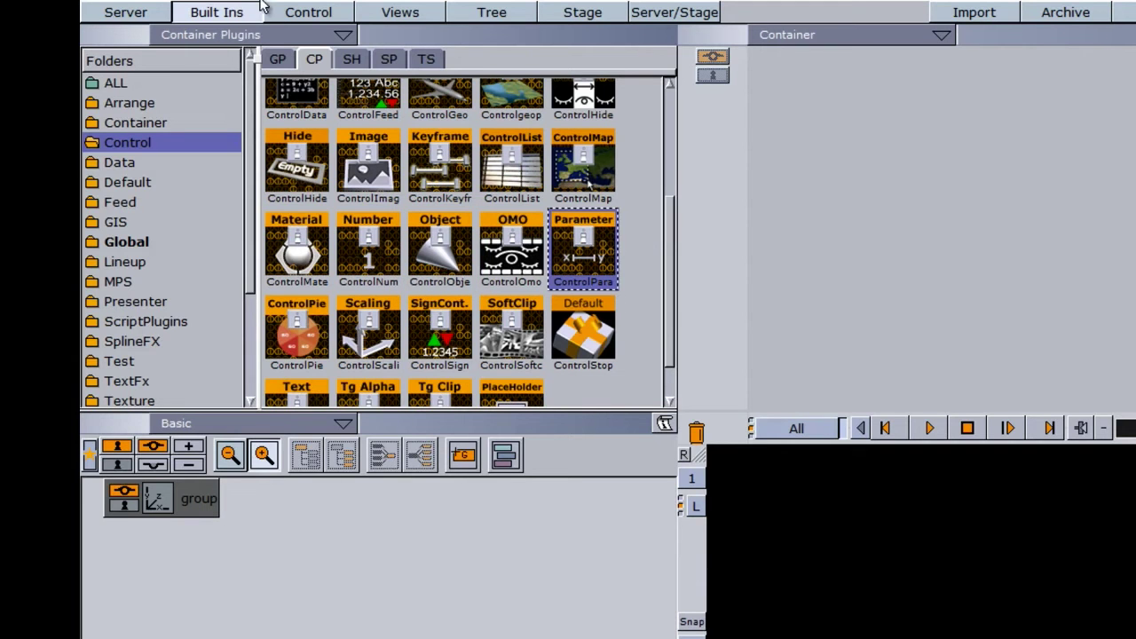
# Add a Cube geometry as a child container of the group in the scene tree.
pyautogui.click(278, 60)
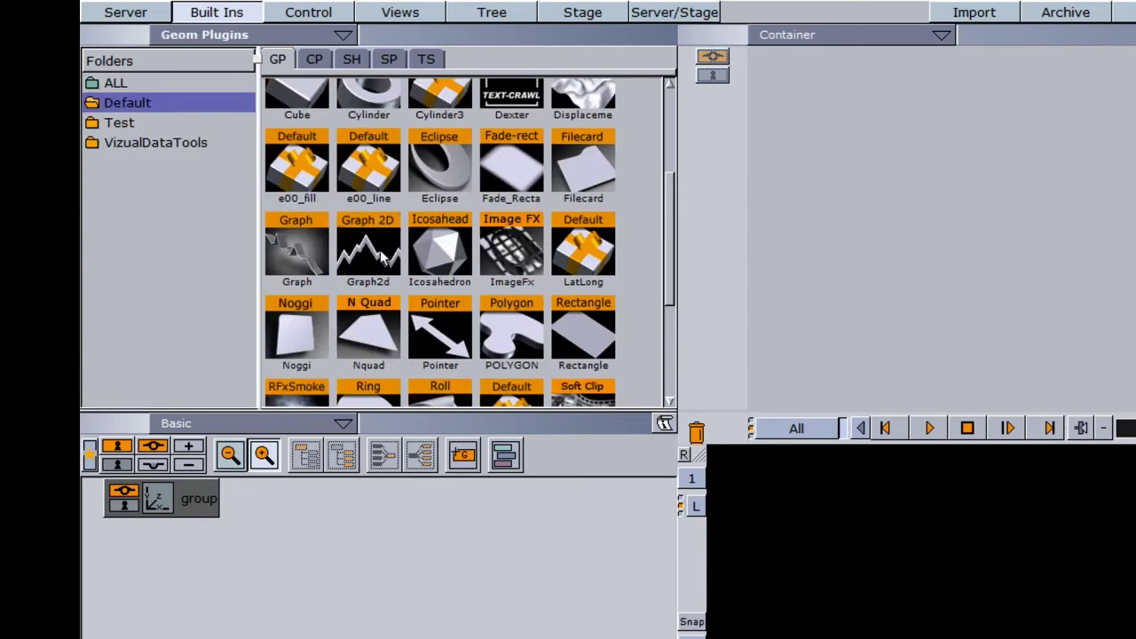
pyautogui.moveTo(669, 299); pyautogui.dragTo(671, 274)
pyautogui.moveTo(275, 172); pyautogui.dragTo(255, 532)
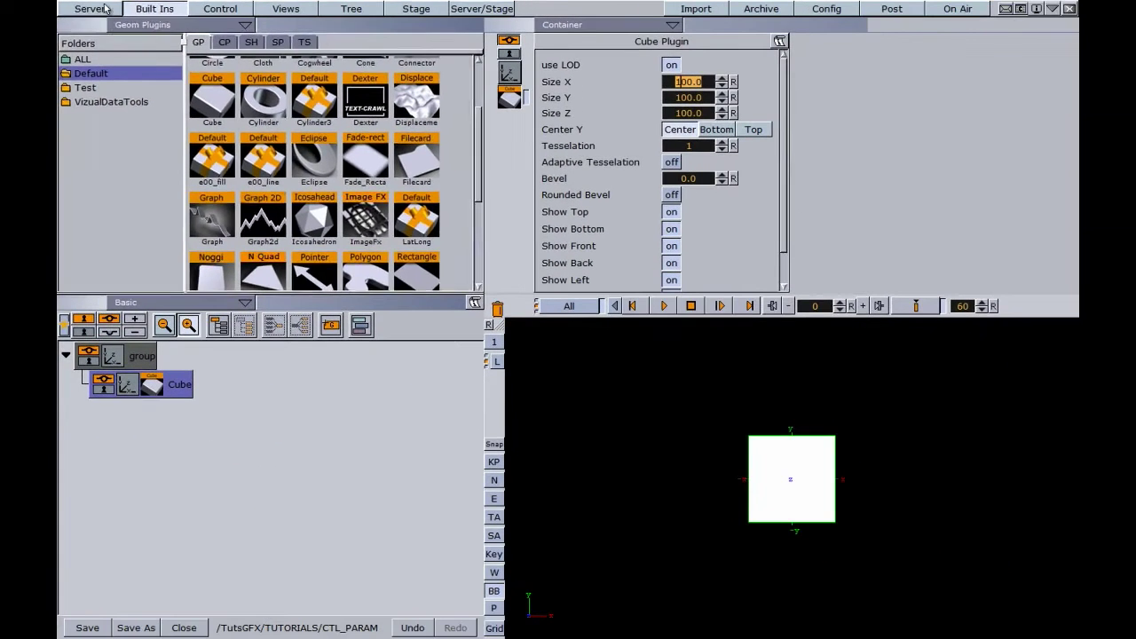
# Apply the RED material from the TUTORIALS folder to the Cube container.
pyautogui.click(125, 12)
pyautogui.click(240, 47)
pyautogui.moveTo(212, 98); pyautogui.dragTo(182, 391)
# Add the ControlParameter container plugin from the Control folder to the Cube container.
pyautogui.click(155, 9)
pyautogui.click(225, 42)
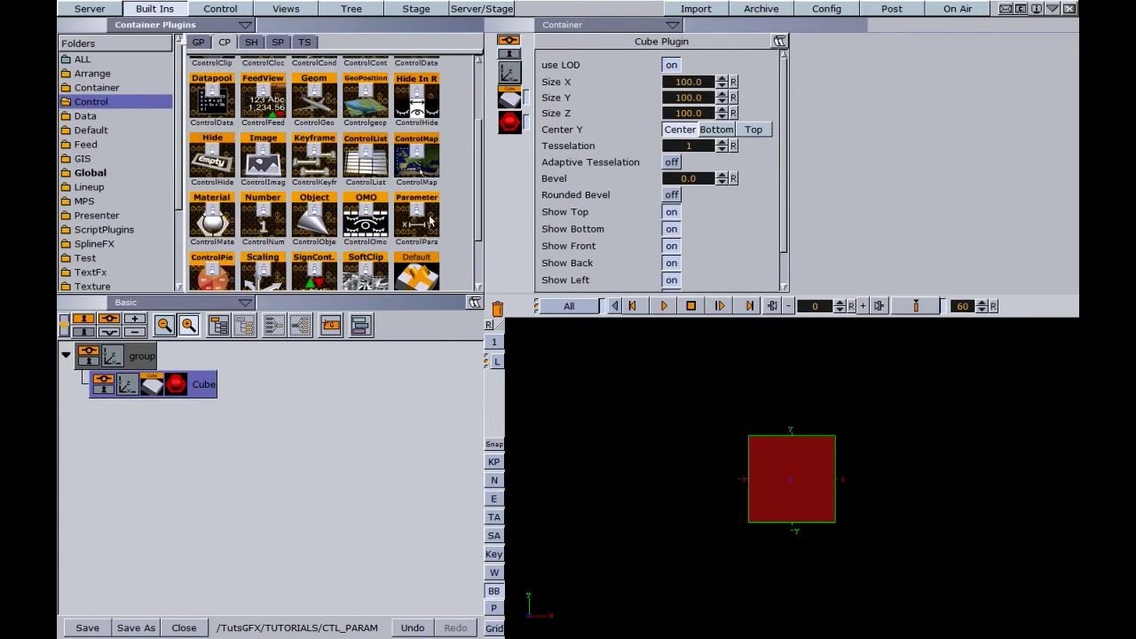
pyautogui.click(420, 223)
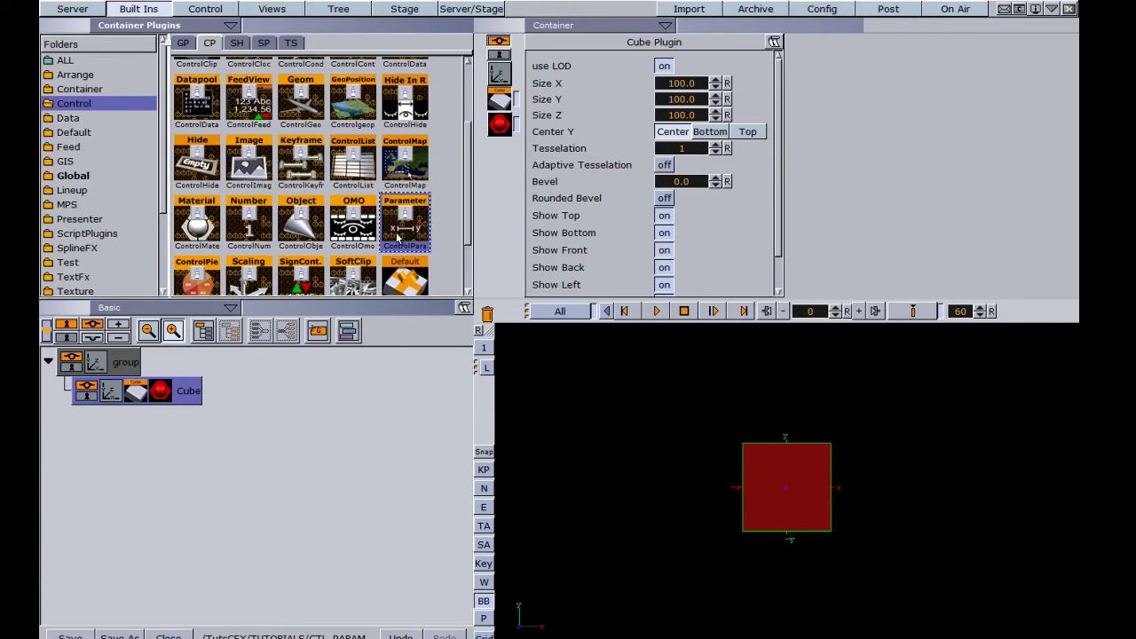
pyautogui.moveTo(394, 231); pyautogui.dragTo(188, 394)
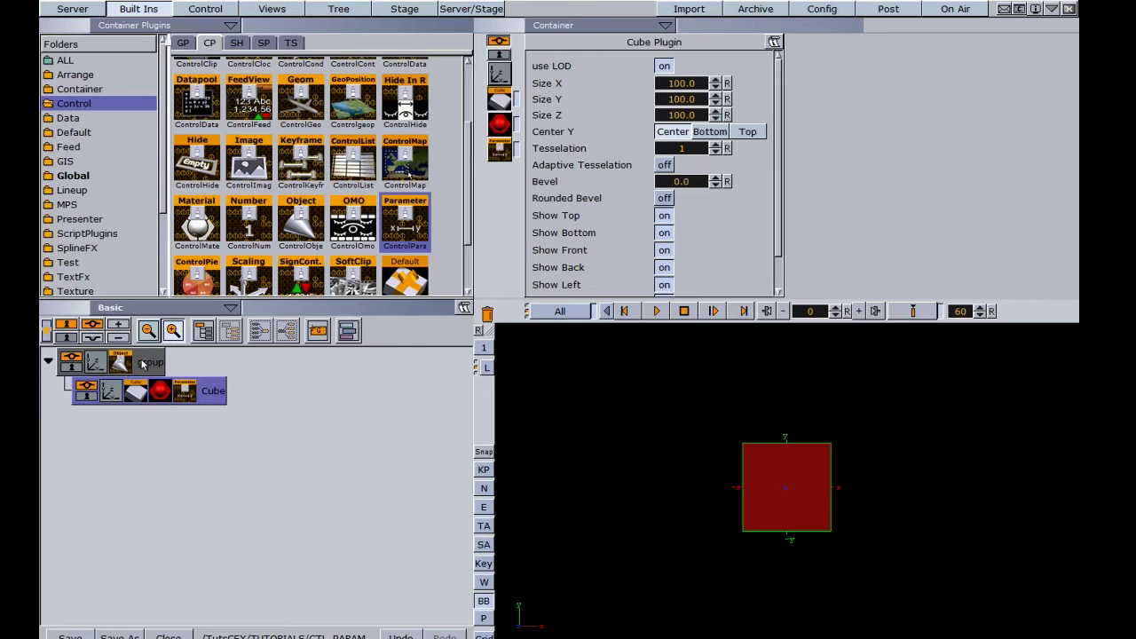
# Clear the example path from the Parameter field of the Cube's ControlParameter plugin.
pyautogui.click(184, 390)
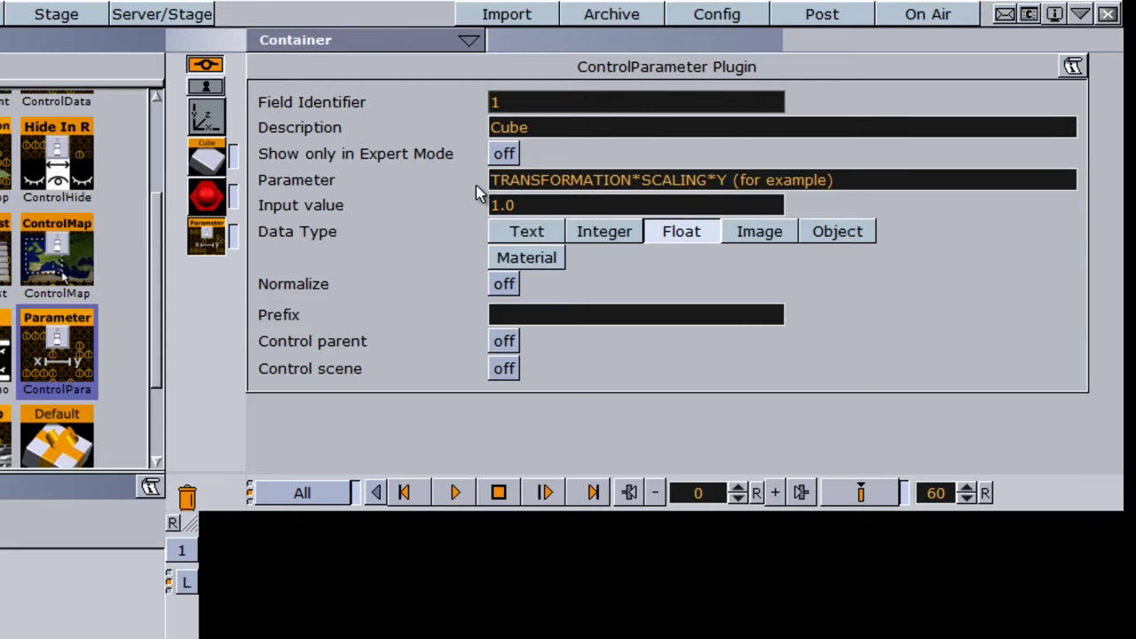
pyautogui.click(883, 179)
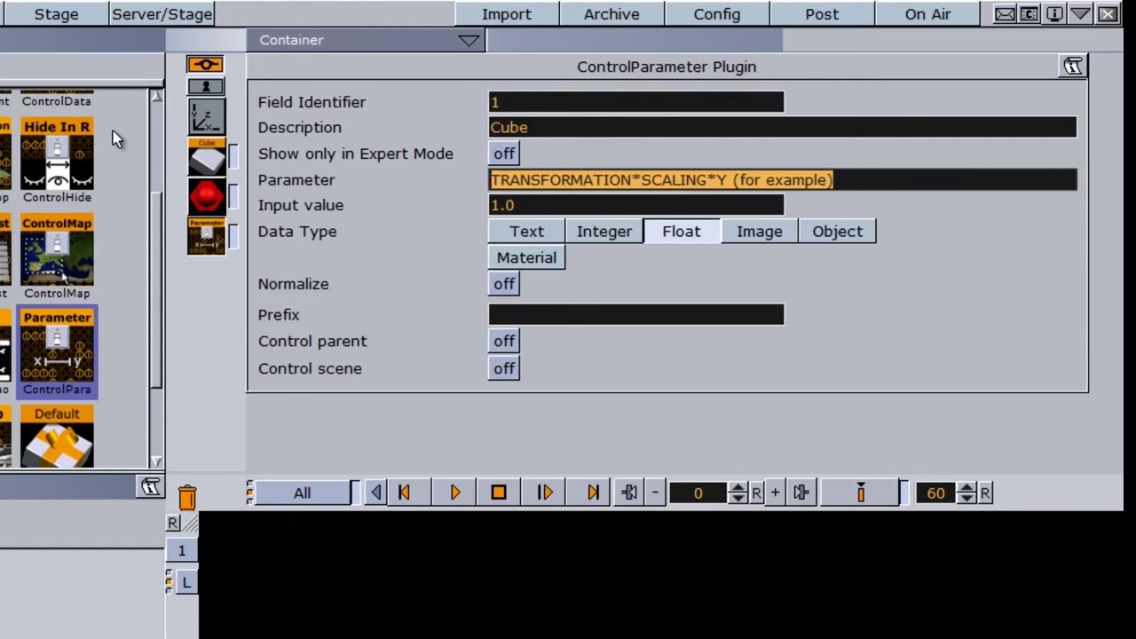
pyautogui.press('BackSpace')
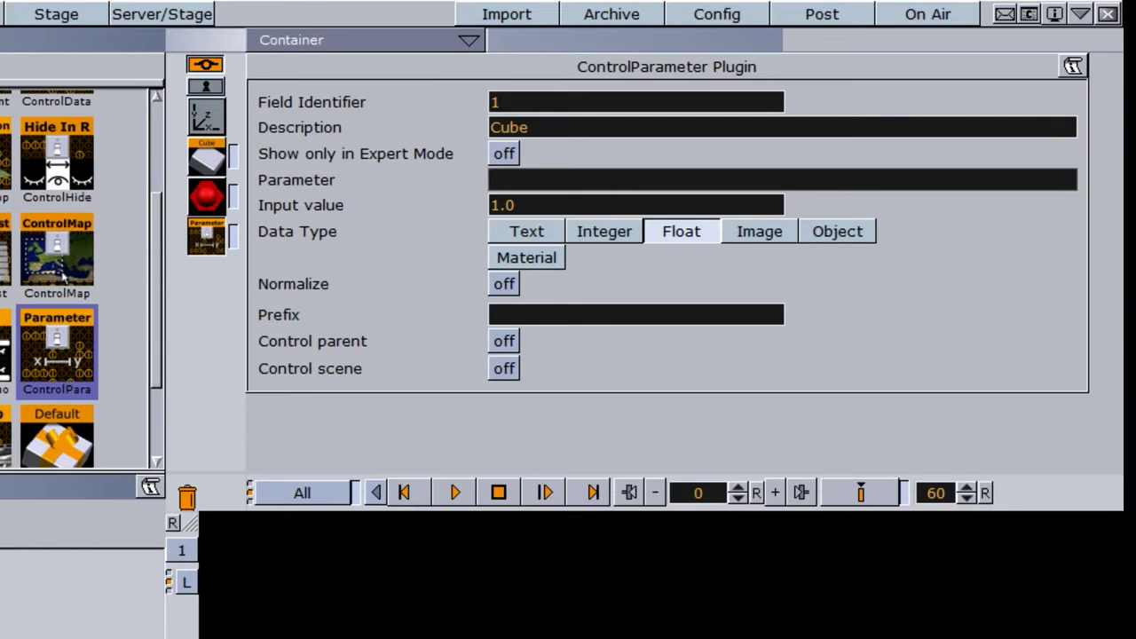
# Check the Size Y property in the Cube geometry settings and return to the ControlParameter plugin's Parameter field.
pyautogui.click(206, 159)
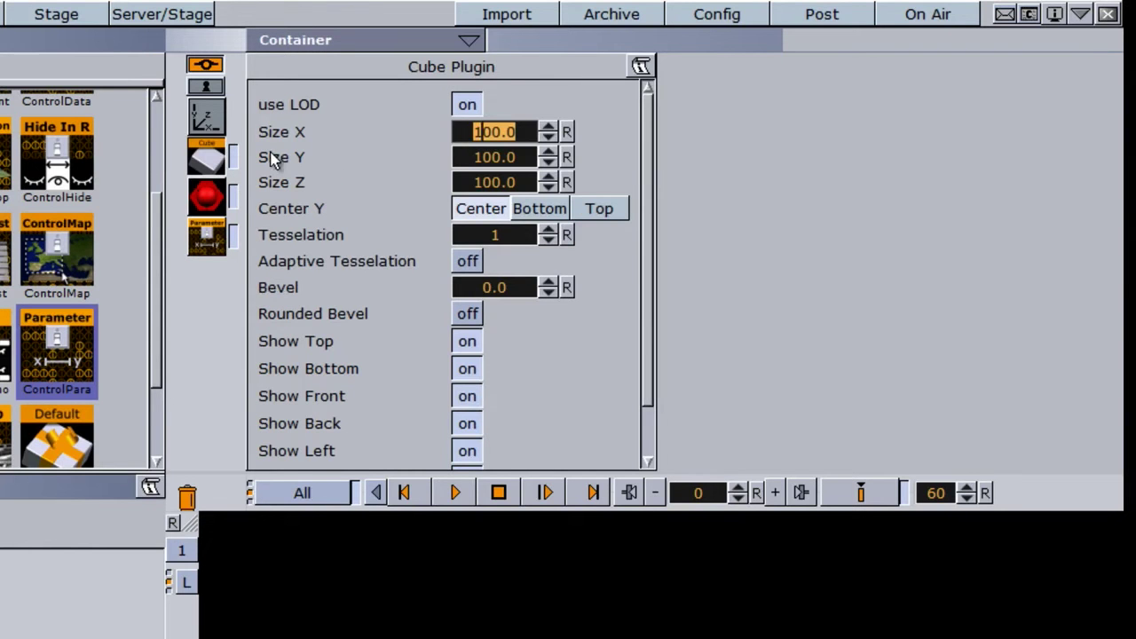
pyautogui.click(520, 157)
pyautogui.click(210, 236)
pyautogui.click(571, 181)
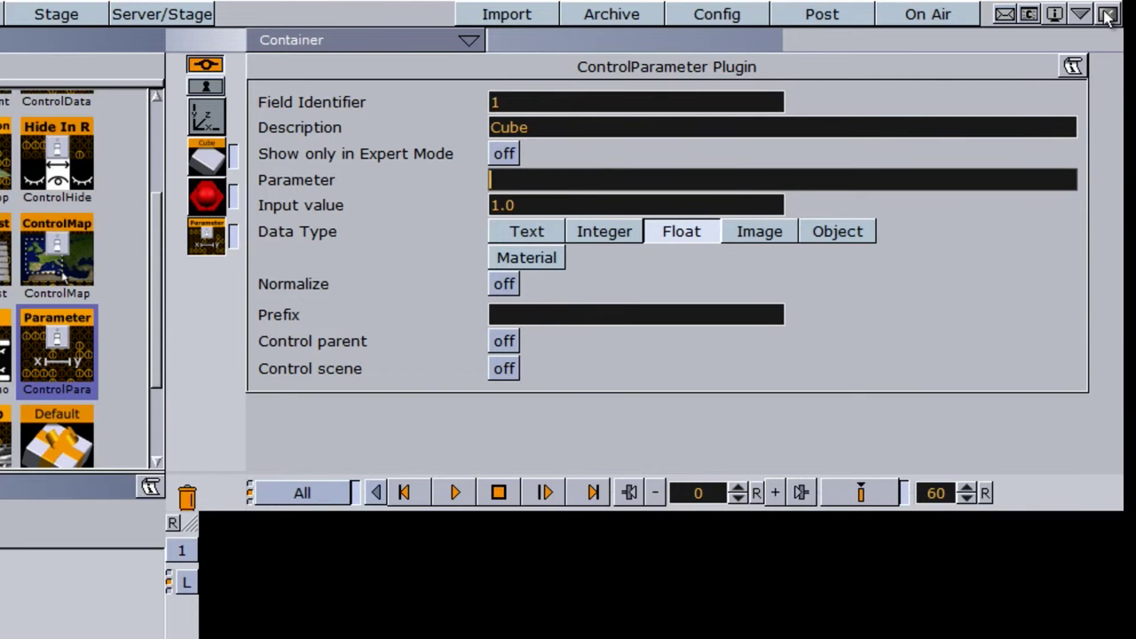
# Show the Viz Engine console clear of the settings and set the Cube's Size Y to 100.1 to log its command.
pyautogui.click(1028, 15)
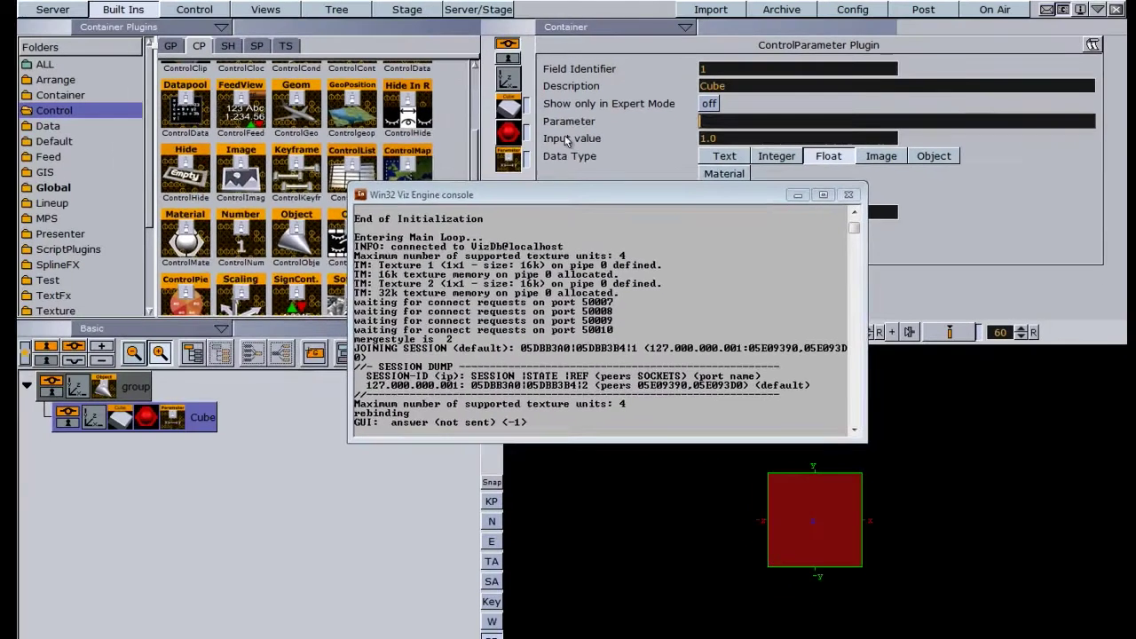
pyautogui.moveTo(615, 191); pyautogui.dragTo(320, 84)
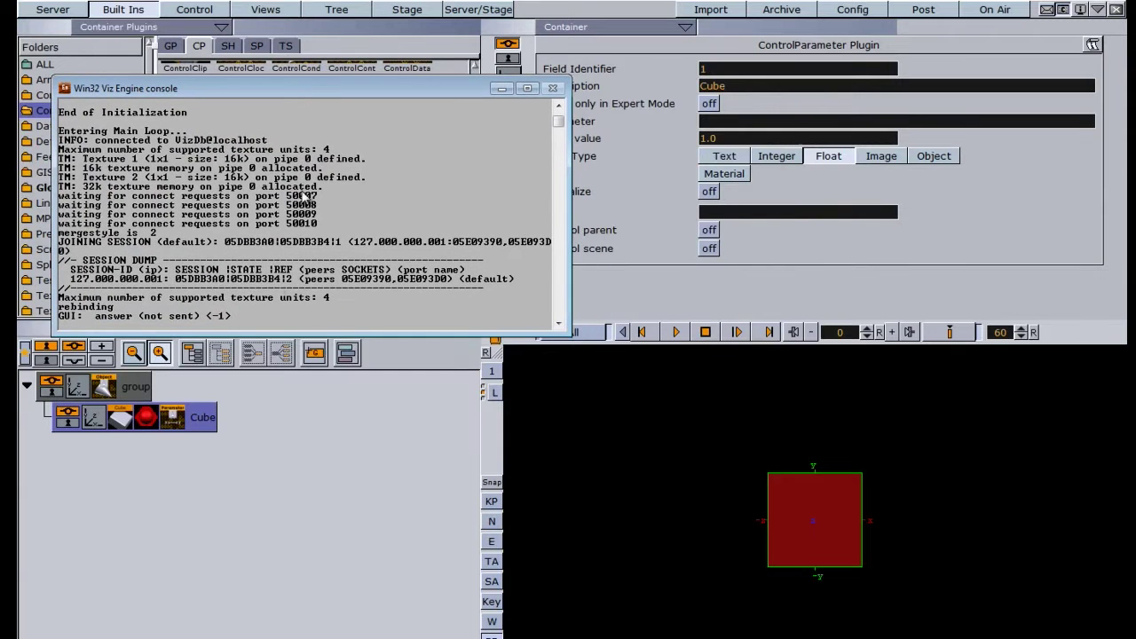
pyautogui.click(114, 420)
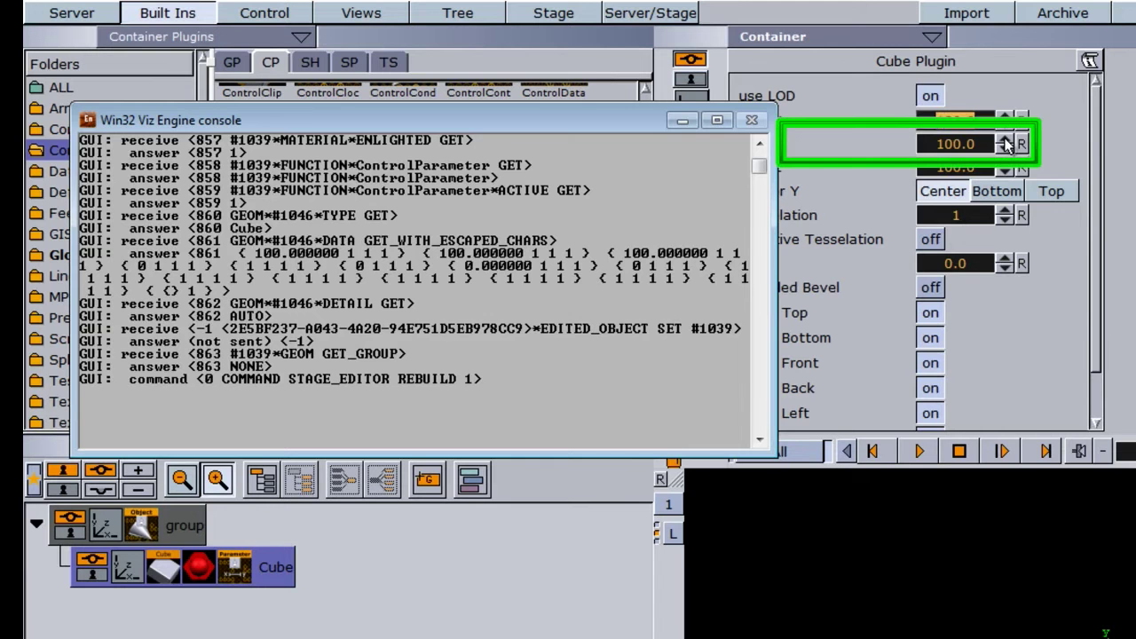
pyautogui.click(1006, 144)
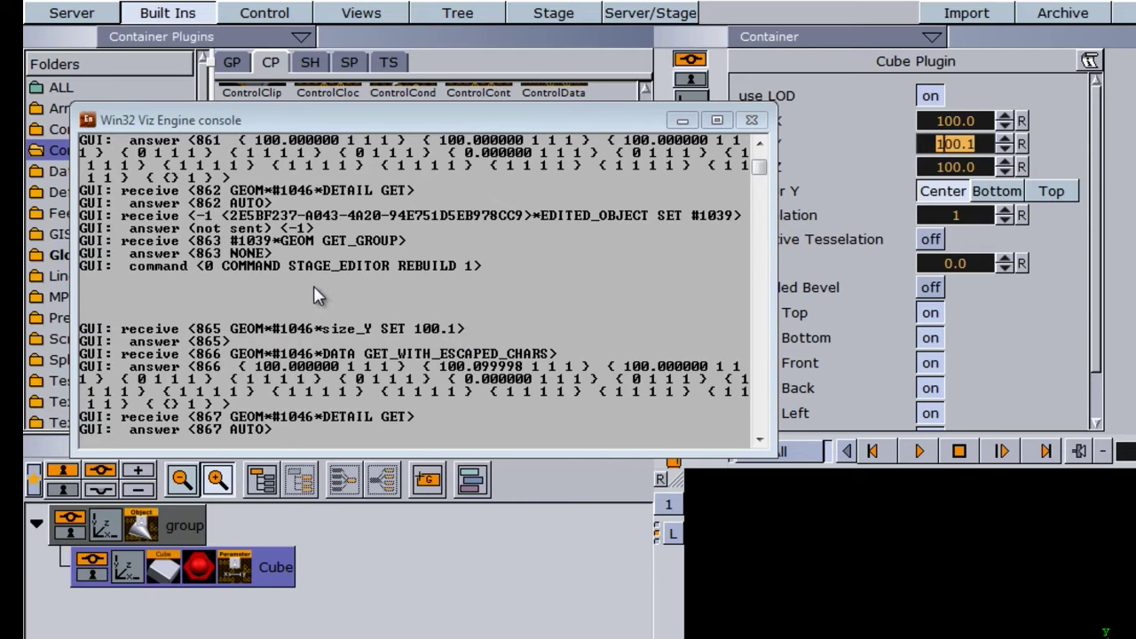
# Mark the logged command text "GEOM*#1046*size_Y SET 100" in the Viz Engine console and copy it.
pyautogui.rightClick(393, 120)
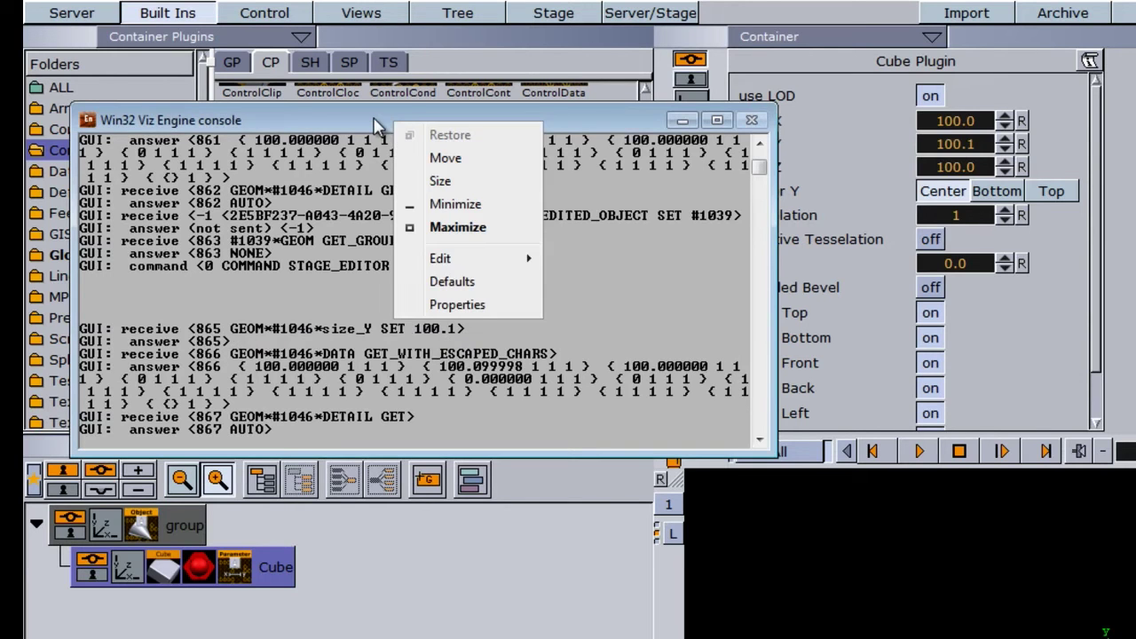
pyautogui.moveTo(444, 258)
pyautogui.click(640, 264)
pyautogui.moveTo(231, 329); pyautogui.dragTo(440, 332)
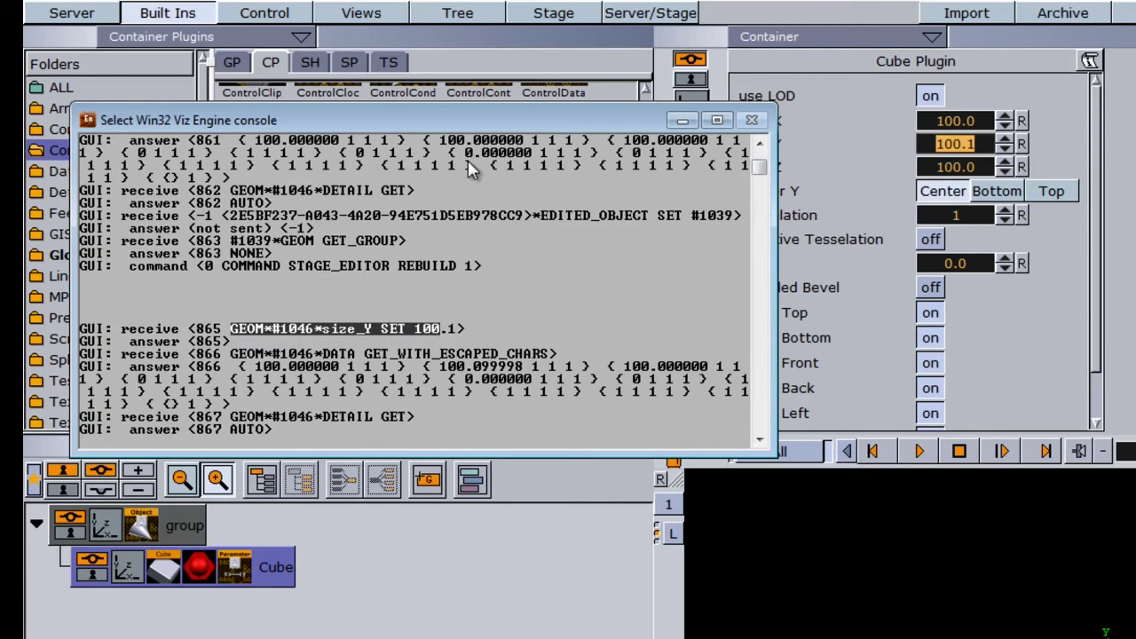
pyautogui.rightClick(468, 112)
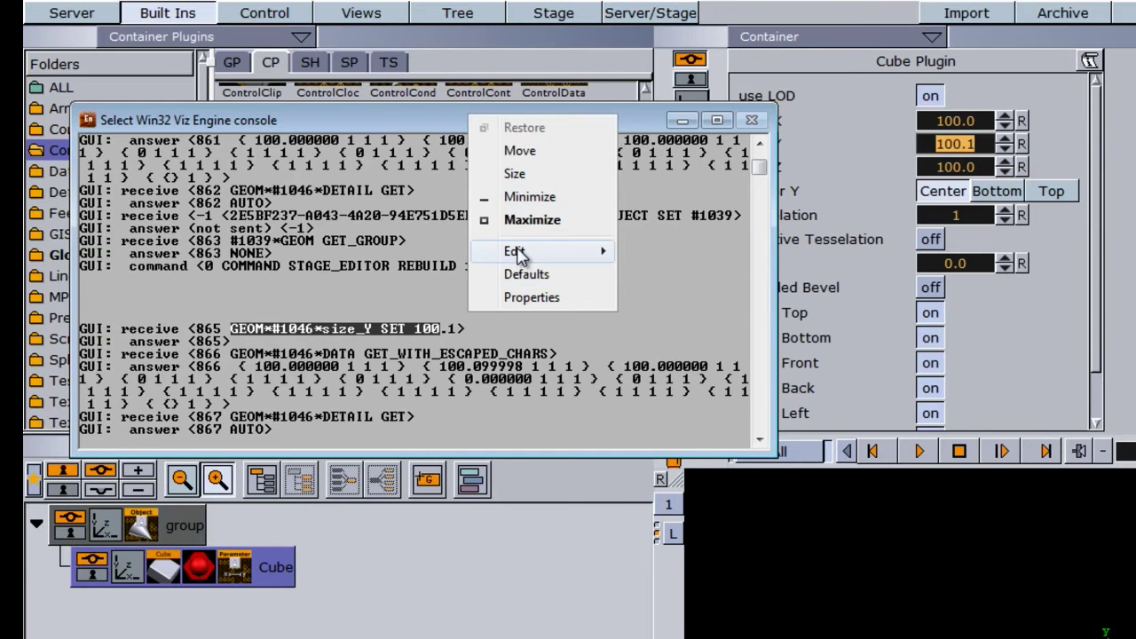
pyautogui.moveTo(517, 253)
pyautogui.click(670, 273)
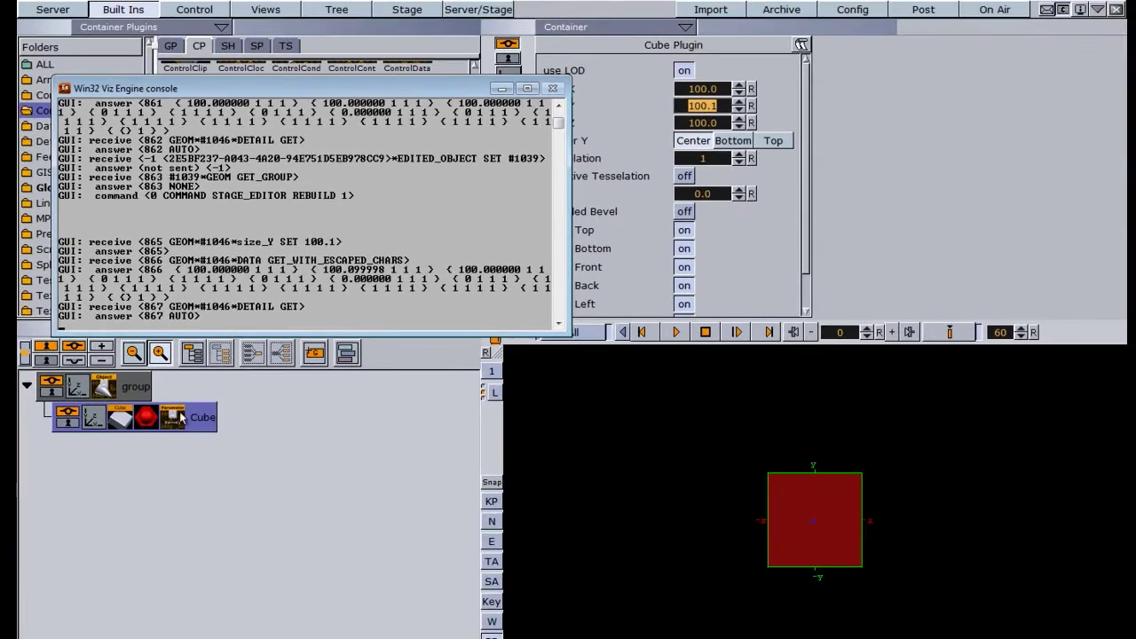
# Set the Parameter of the Cube's ControlParameter plugin to GEOM*size_Y.
pyautogui.click(173, 417)
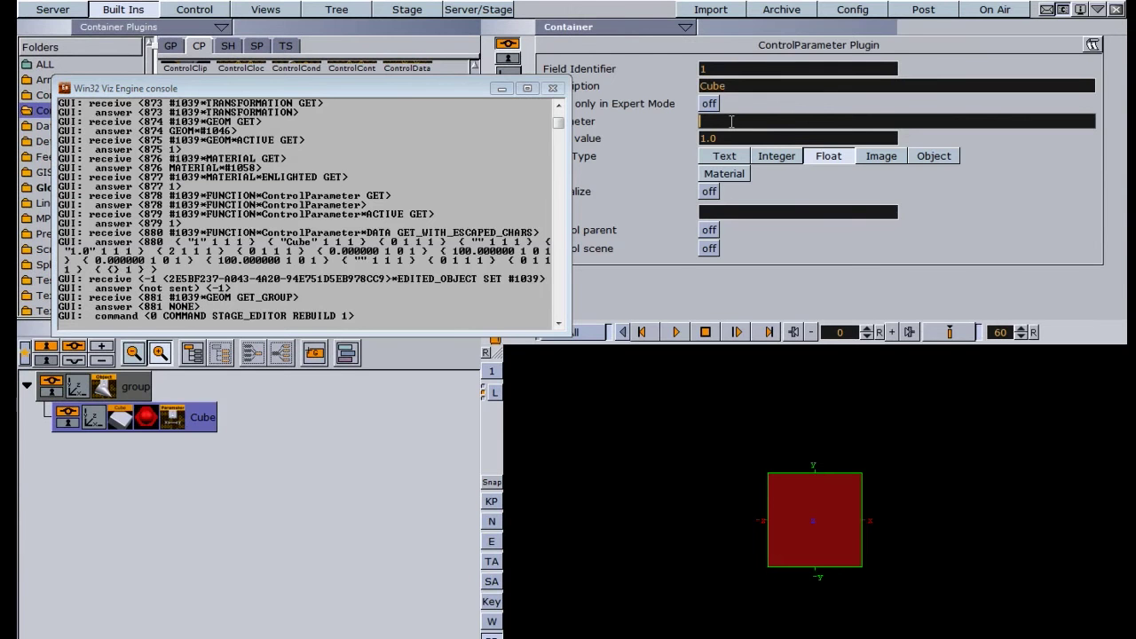
pyautogui.write('GEOM')
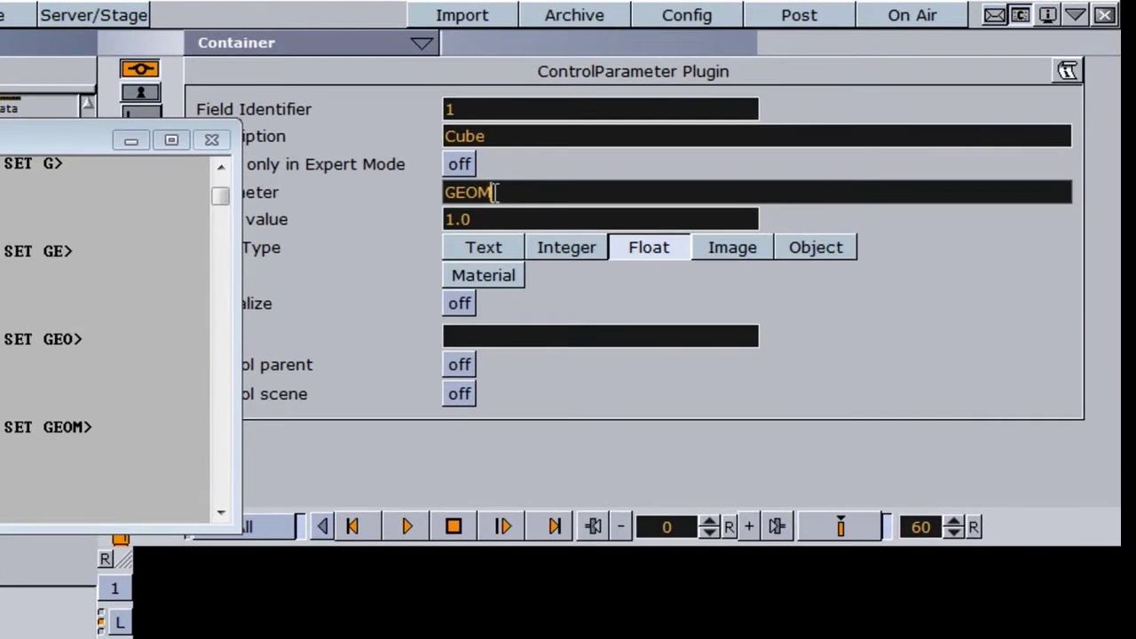
pyautogui.write('*si')
pyautogui.press('BackSpace')
pyautogui.press('BackSpace')
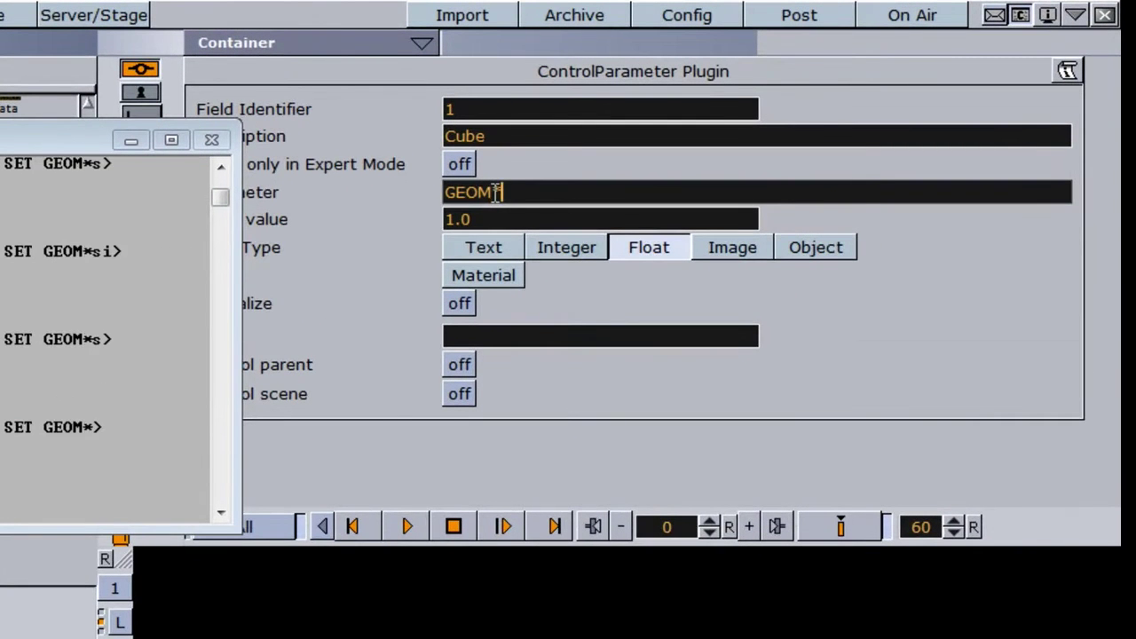
pyautogui.write('size')
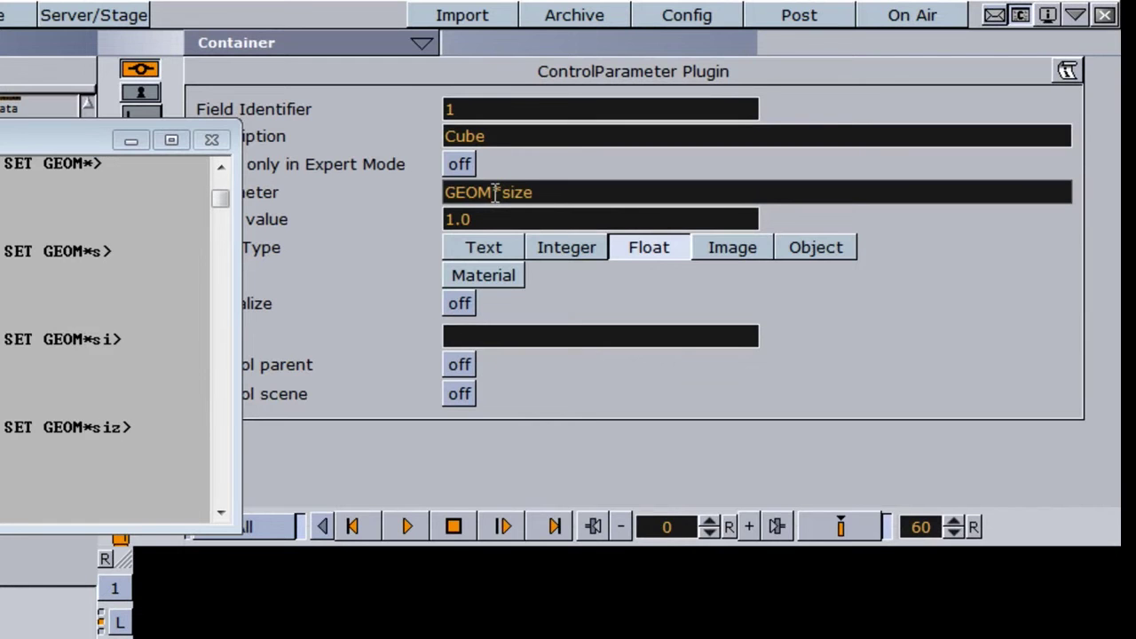
pyautogui.write('_Y')
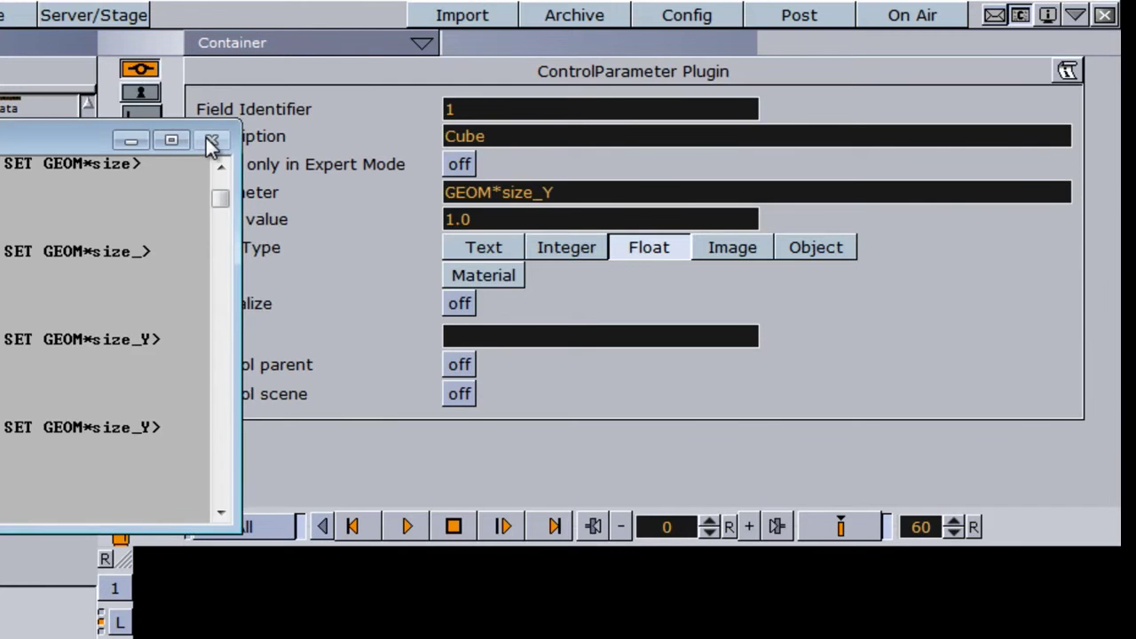
# Put away the console, save the CTL_PARAM scene and switch to Viz Trio.
pyautogui.click(148, 145)
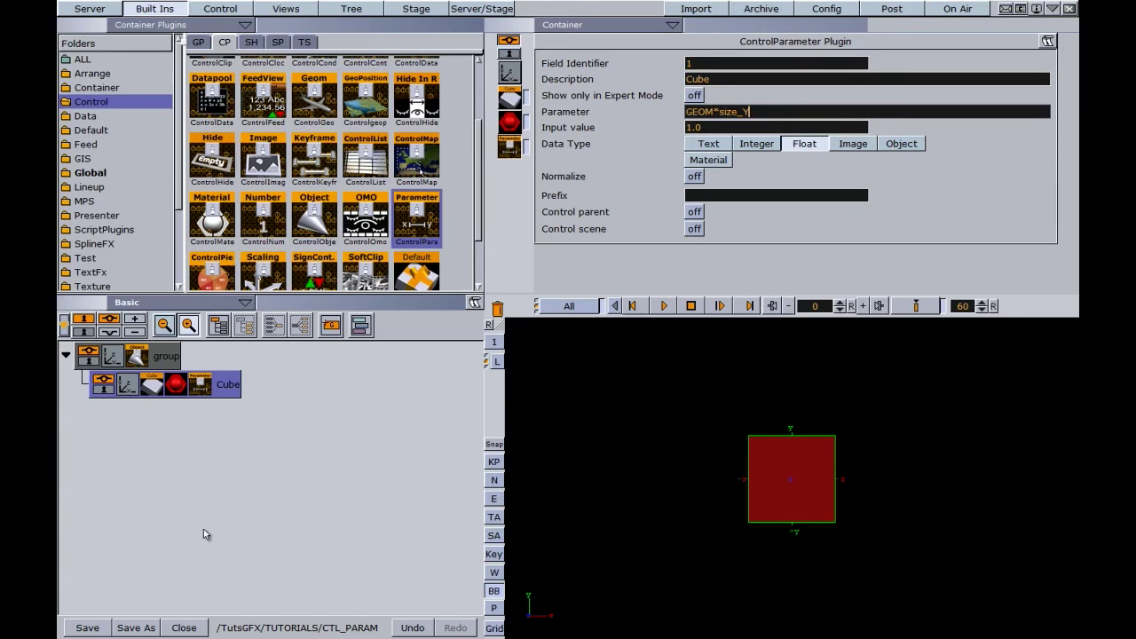
pyautogui.click(87, 628)
pyautogui.click(1053, 9)
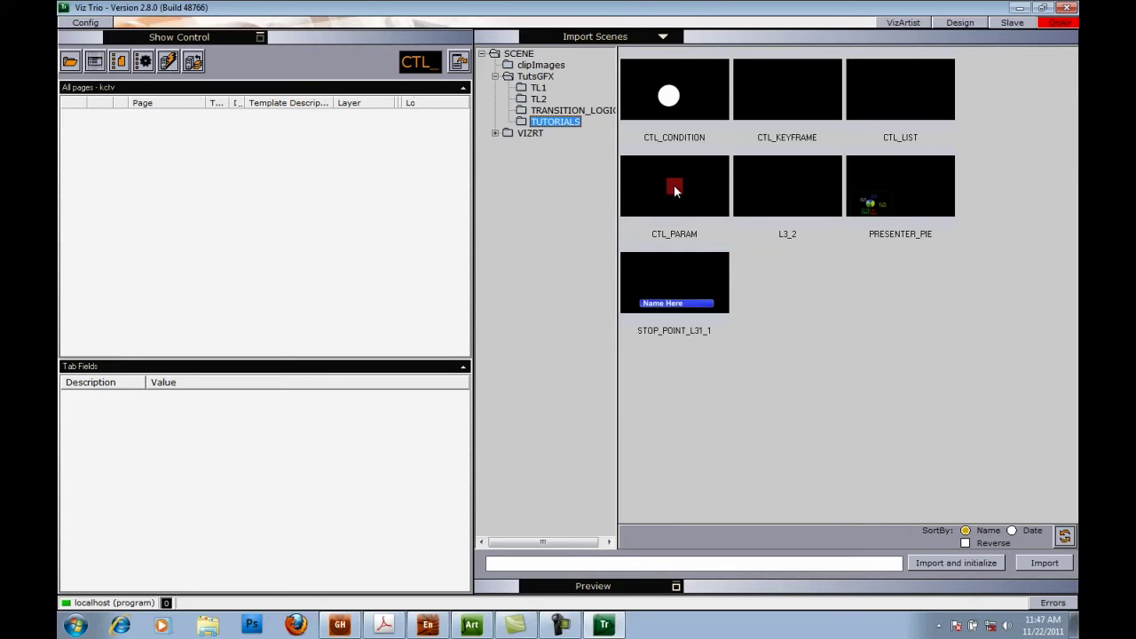
# Import the CTL_PARAM scene into the show's page list and set its Cube field value to 107.
pyautogui.moveTo(673, 191); pyautogui.dragTo(286, 180)
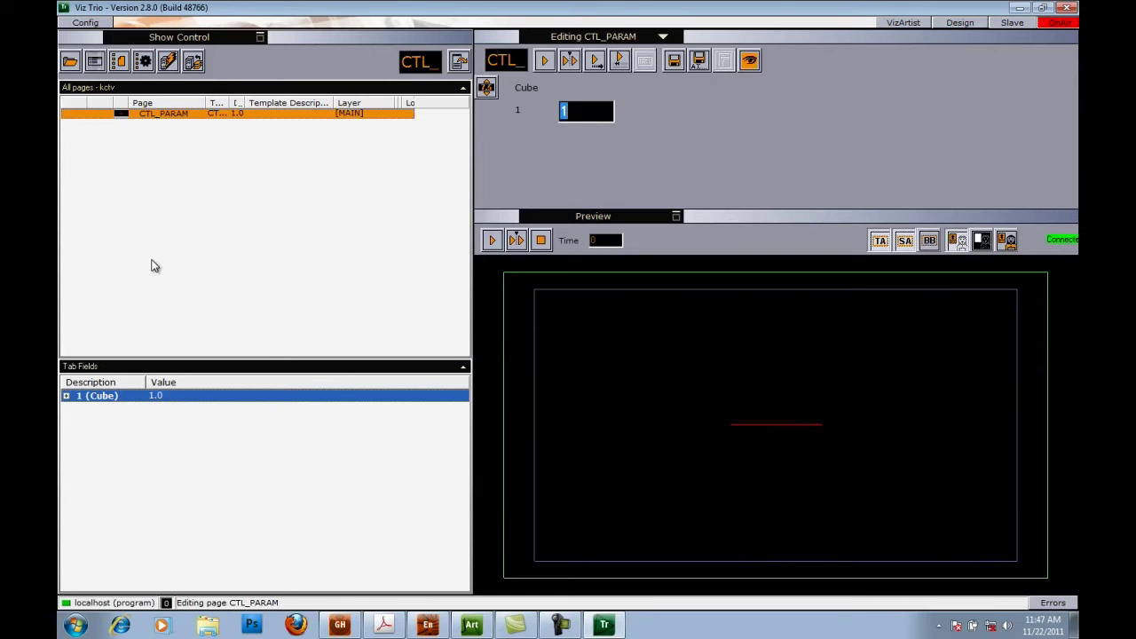
pyautogui.click(66, 396)
pyautogui.moveTo(577, 113); pyautogui.dragTo(648, 173)
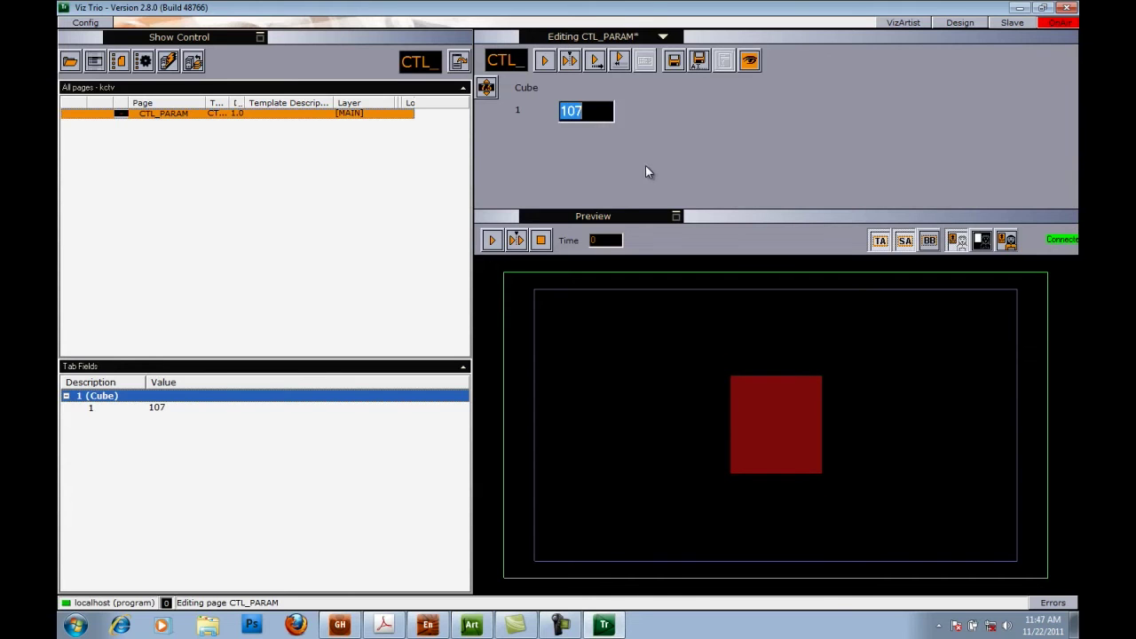
# Back in Viz Artist, duplicate the Cube container and move the copy to X position about -198.
pyautogui.click(903, 22)
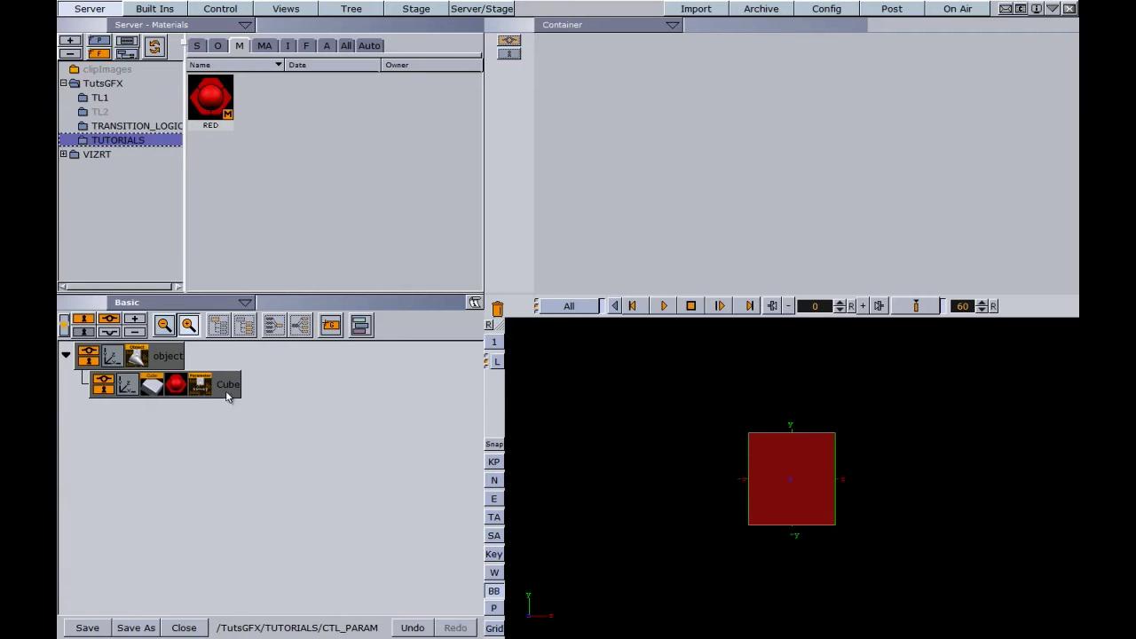
pyautogui.keyDown('ctrl'); pyautogui.moveTo(230, 391); pyautogui.dragTo(142, 452); pyautogui.keyUp('ctrl')
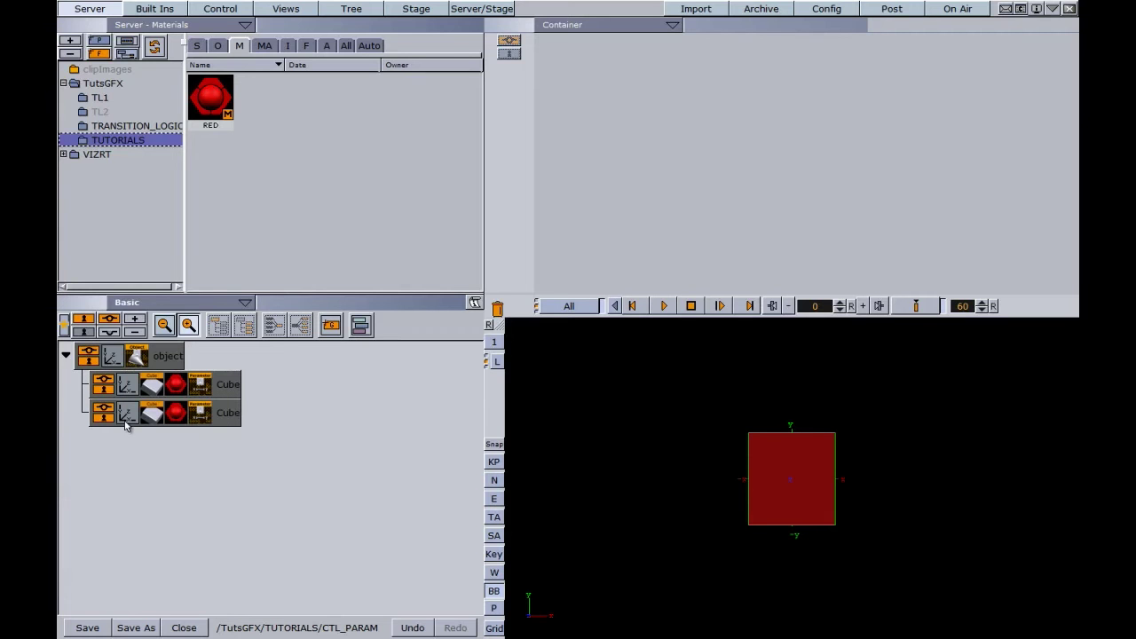
pyautogui.click(127, 419)
pyautogui.moveTo(596, 66); pyautogui.dragTo(477, 76)
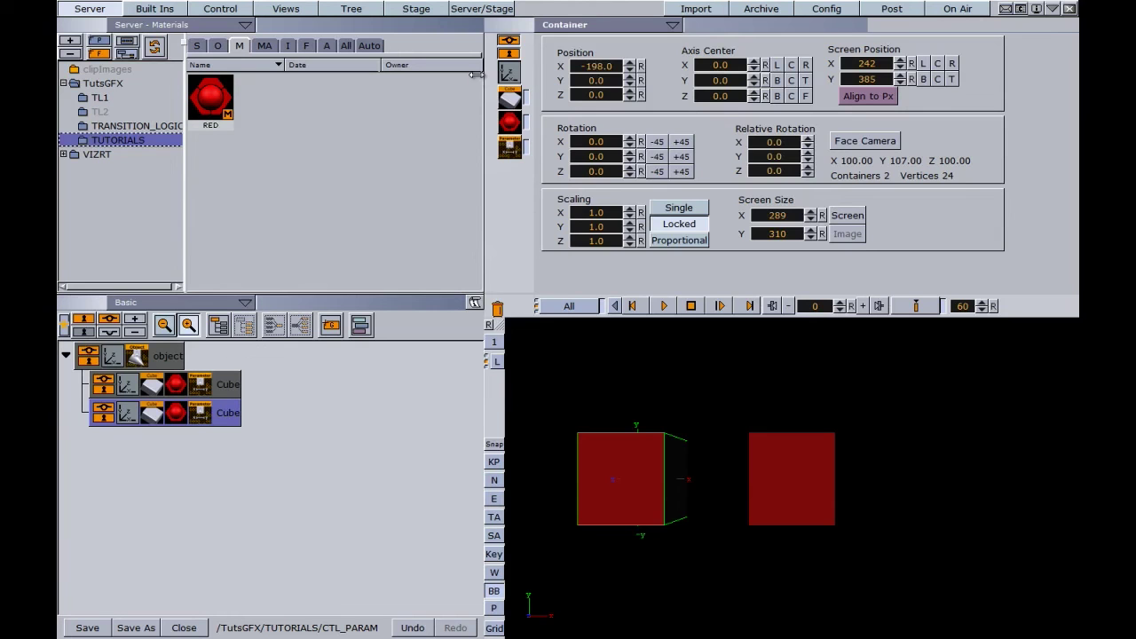
# Rename the duplicated Cube container to Cube2.
pyautogui.doubleClick(229, 413)
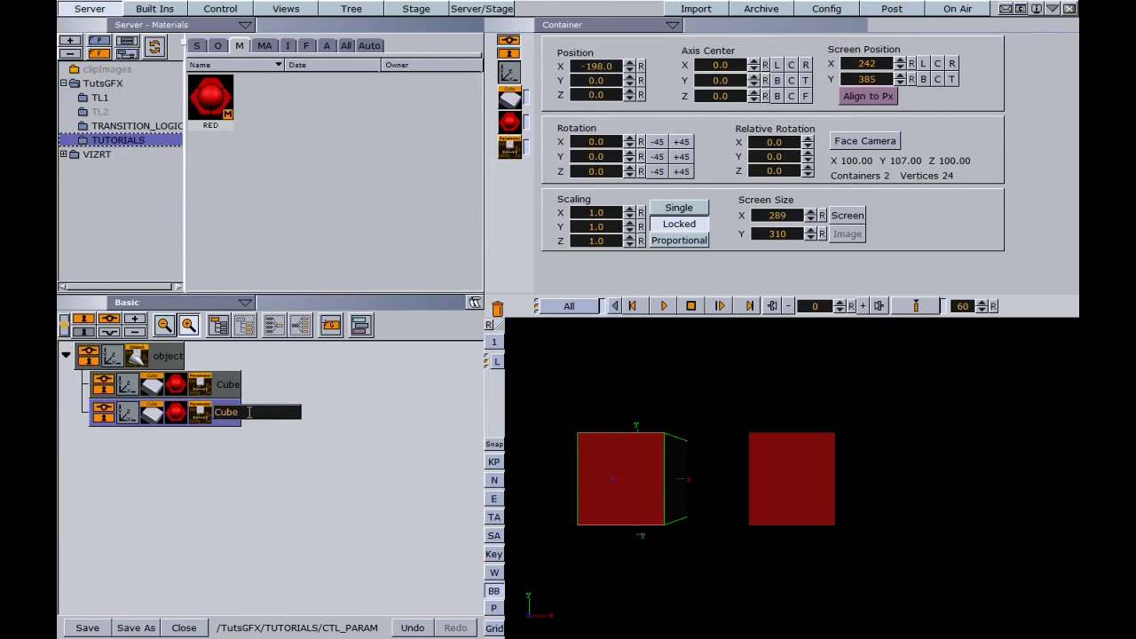
pyautogui.write('2')
pyautogui.press('Return')
# With the Viz Engine console shown, set Cube2's Bevel to 0.1 to log its command, and minimize the console.
pyautogui.click(153, 414)
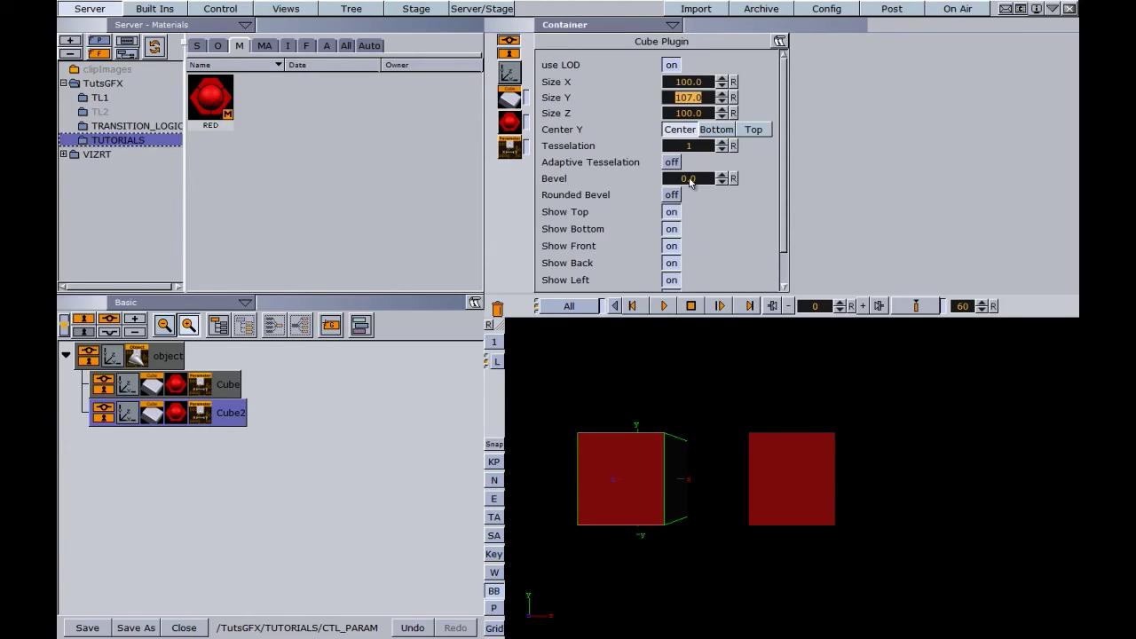
pyautogui.click(1020, 9)
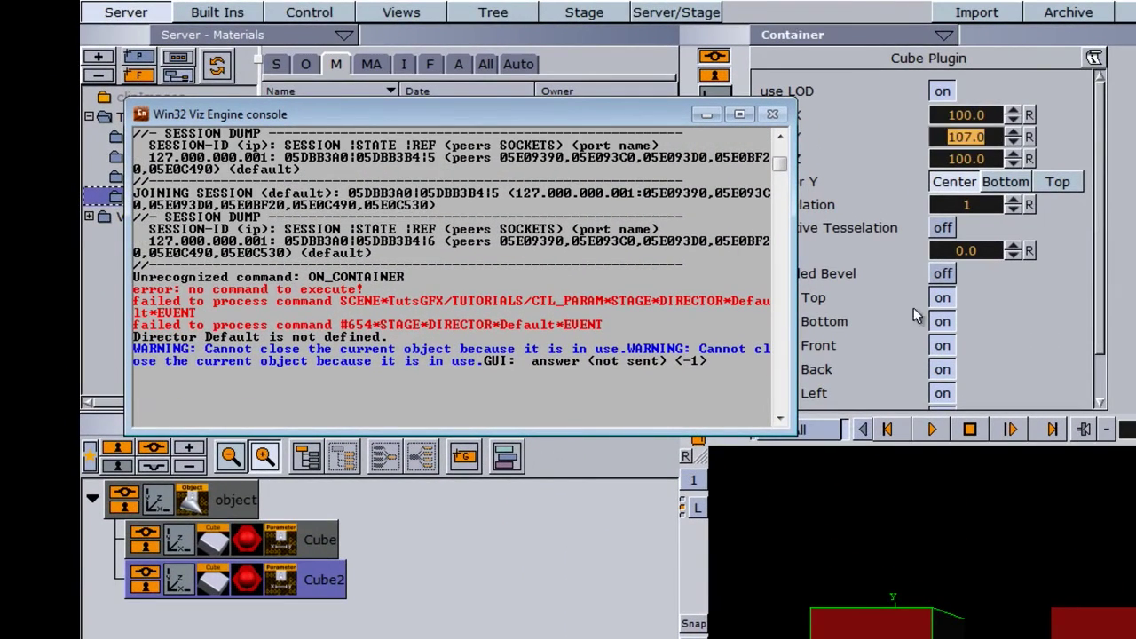
pyautogui.click(1014, 247)
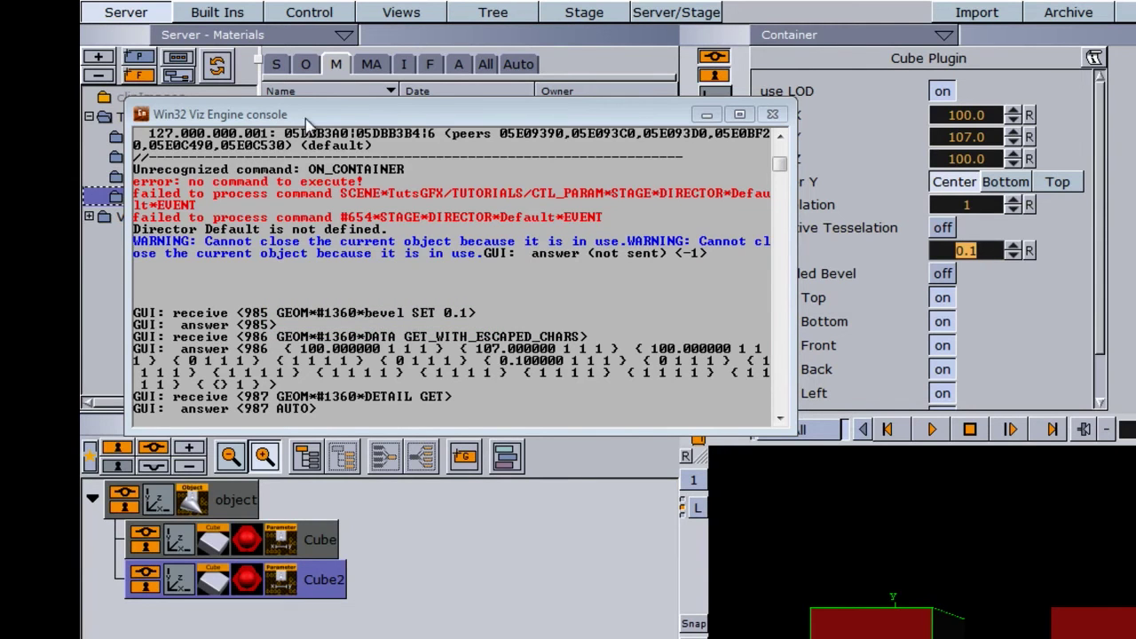
pyautogui.click(708, 118)
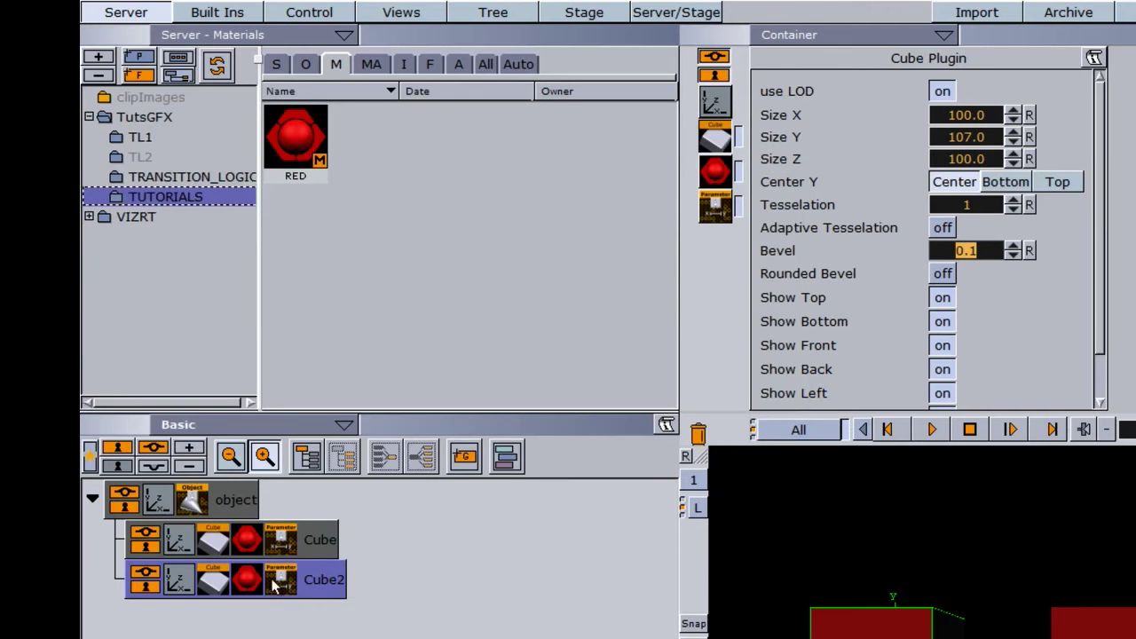
# In Cube2's ControlParameter plugin, set the Field Identifier to 2 and the Description to Cube2.
pyautogui.click(715, 204)
pyautogui.press('Tab')
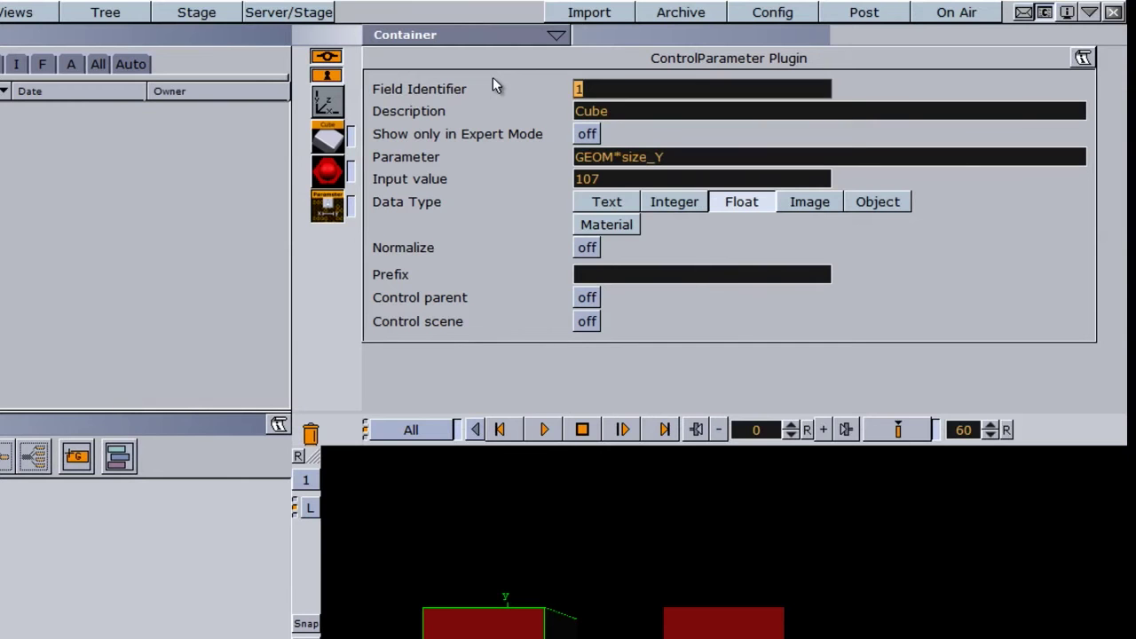
pyautogui.write('2')
pyautogui.click(634, 111)
pyautogui.write('2')
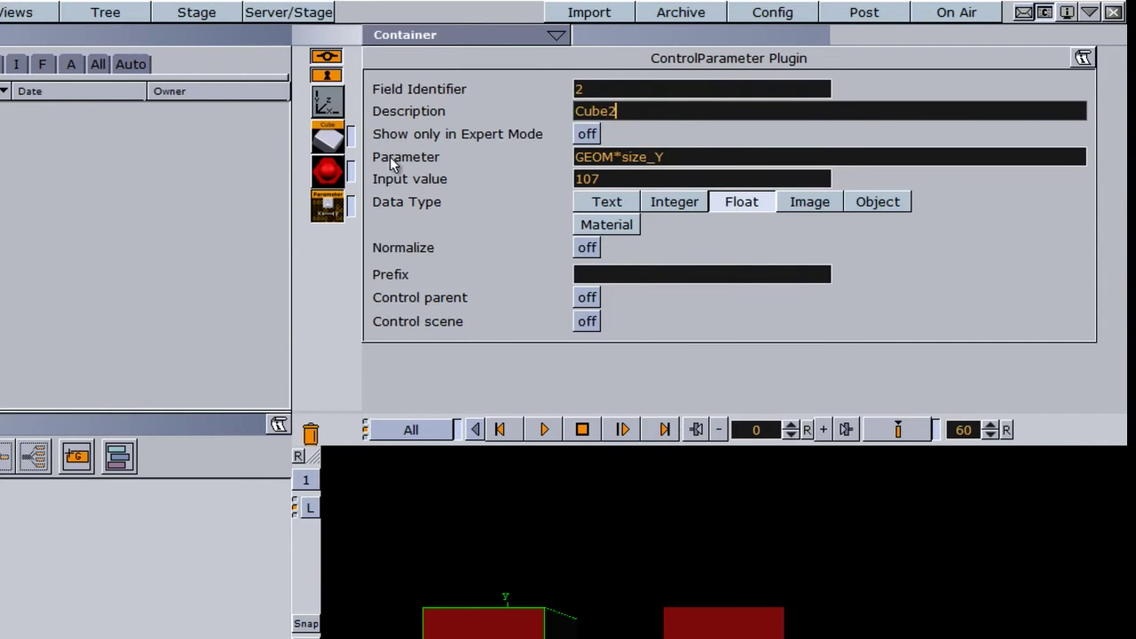
# Replace Cube2's ControlParameter parameter with GEOM*bevel.
pyautogui.click(688, 158)
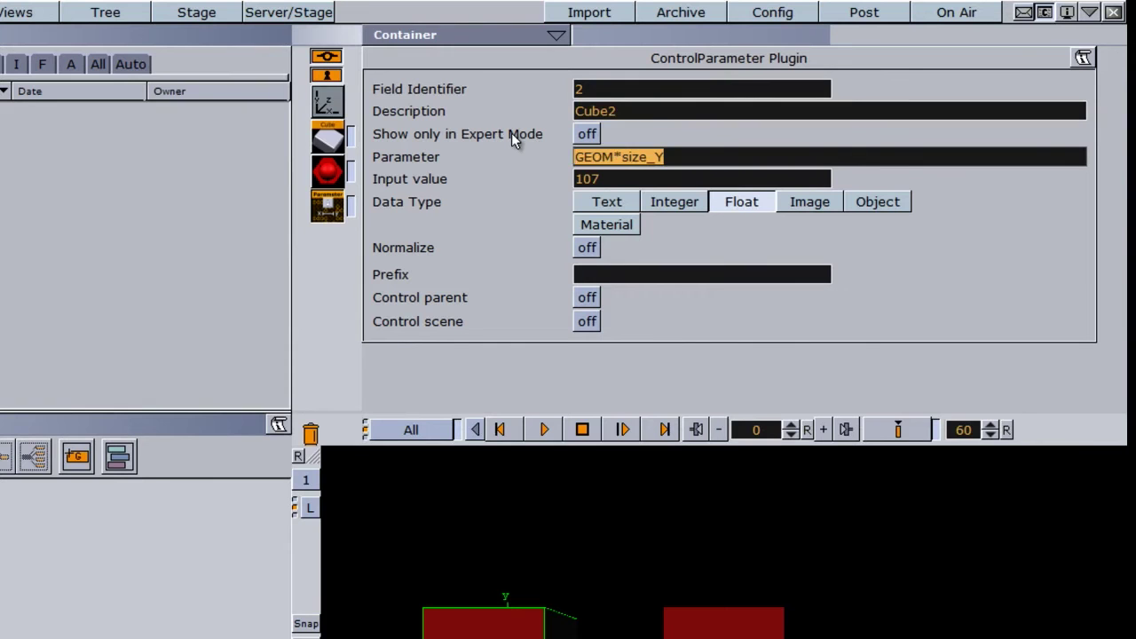
pyautogui.press('BackSpace')
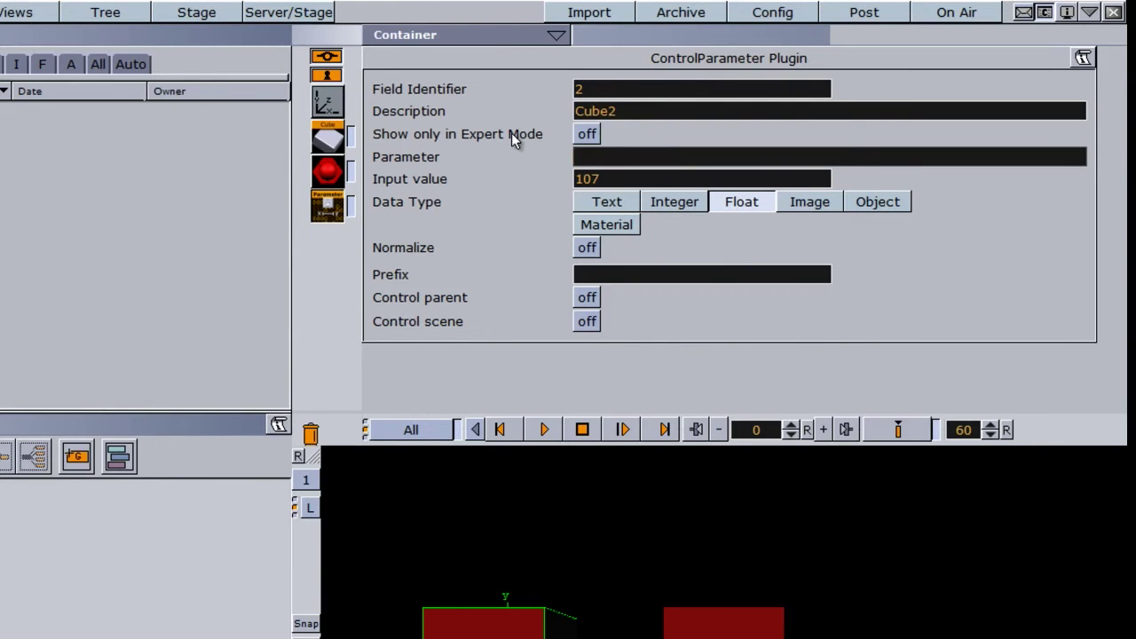
pyautogui.write('GE')
pyautogui.write('OM*')
pyautogui.write('bein')
pyautogui.press('BackSpace')
pyautogui.press('BackSpace')
pyautogui.write('vel')
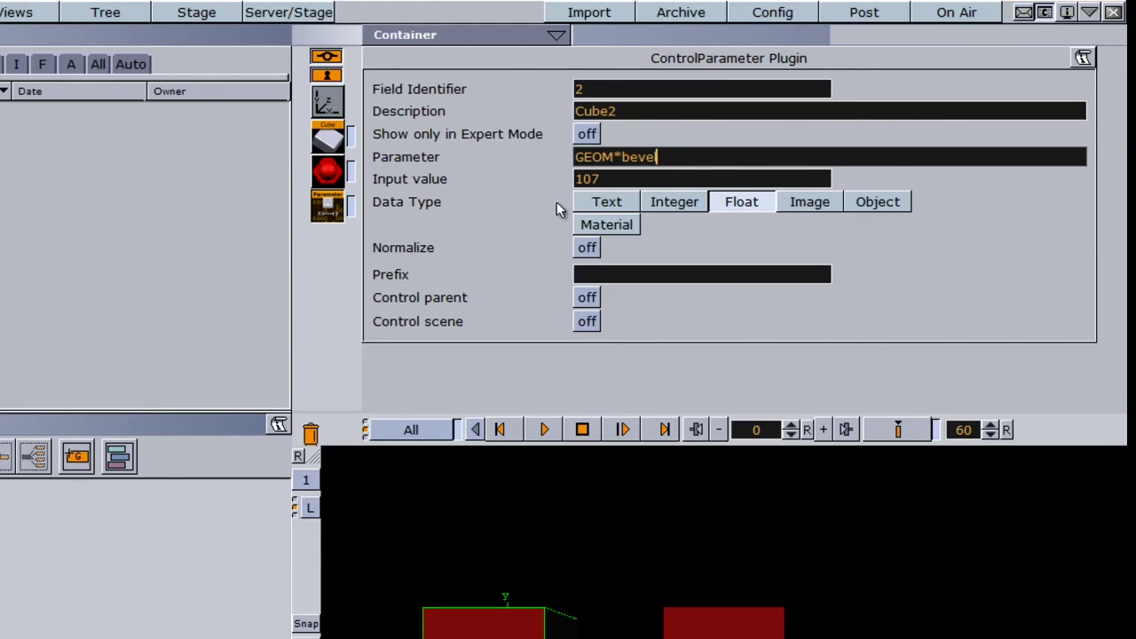
# Set Cube2's control input value to 1 and turn on Normalize with a minimum input of 1.
pyautogui.click(624, 178)
pyautogui.write('1')
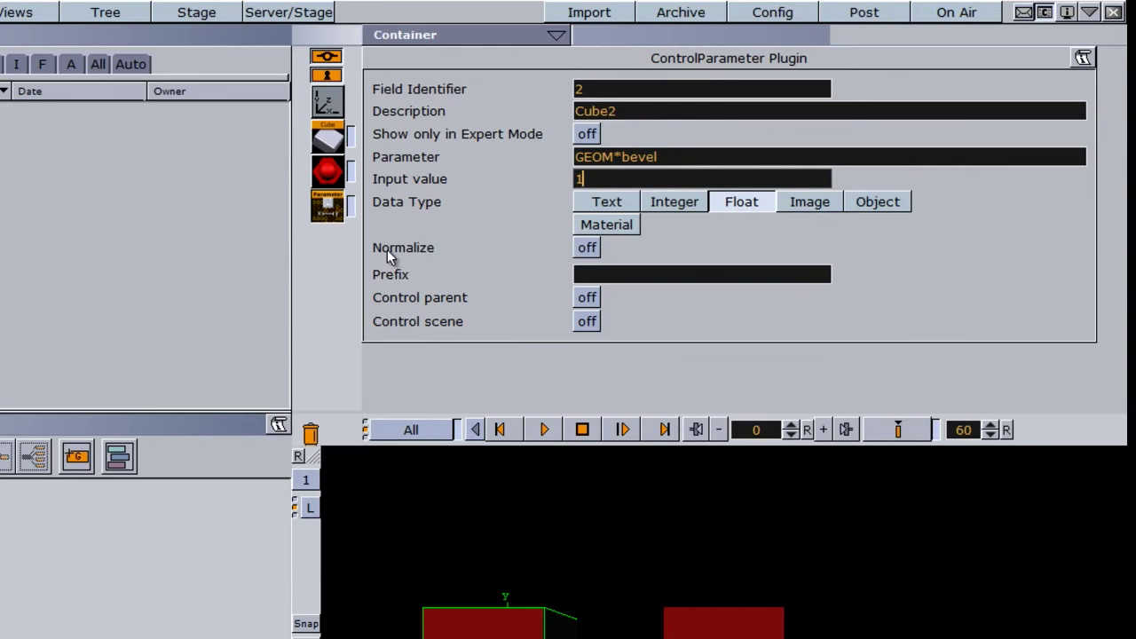
pyautogui.click(586, 248)
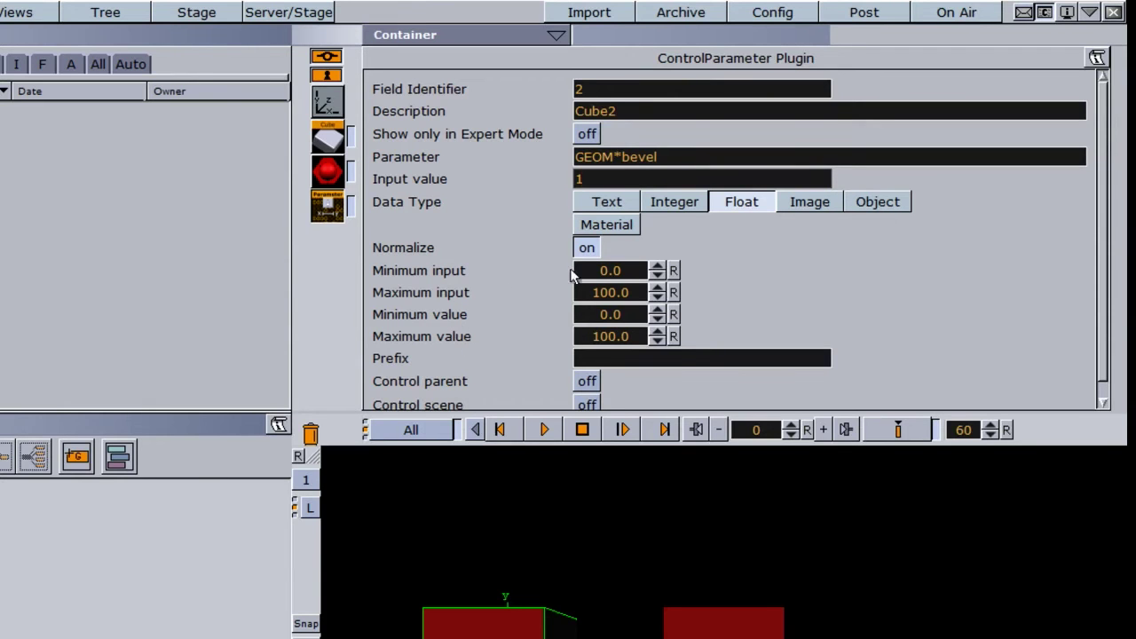
pyautogui.click(608, 271)
pyautogui.write('1')
pyautogui.click(601, 292)
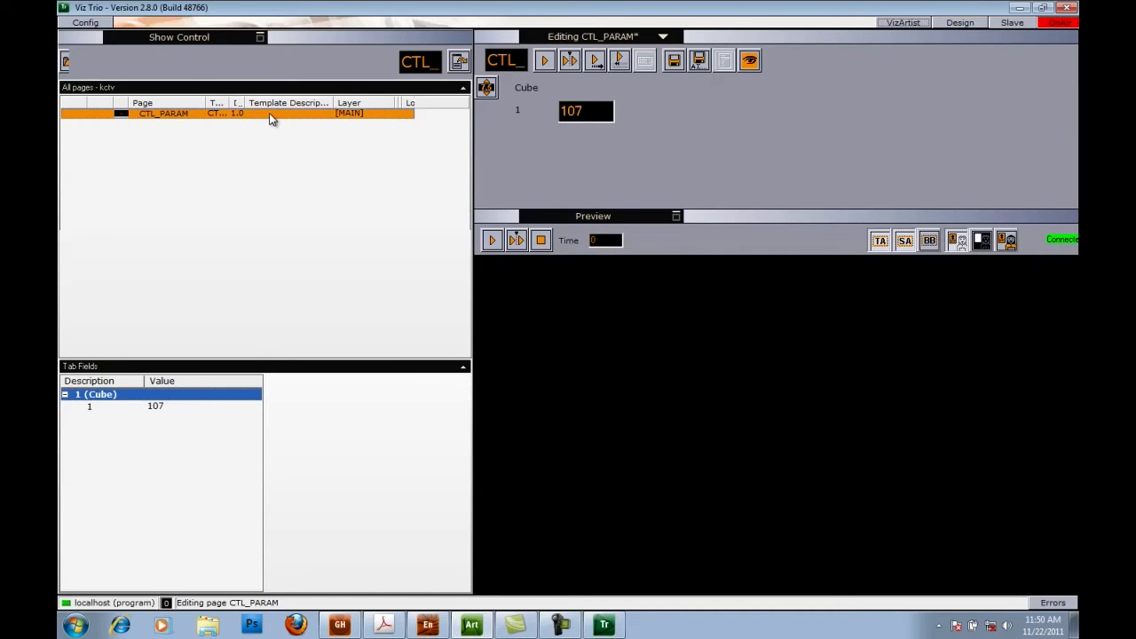
# In Viz Trio, reimport the CTL_PARAM page and open it for editing.
pyautogui.rightClick(272, 118)
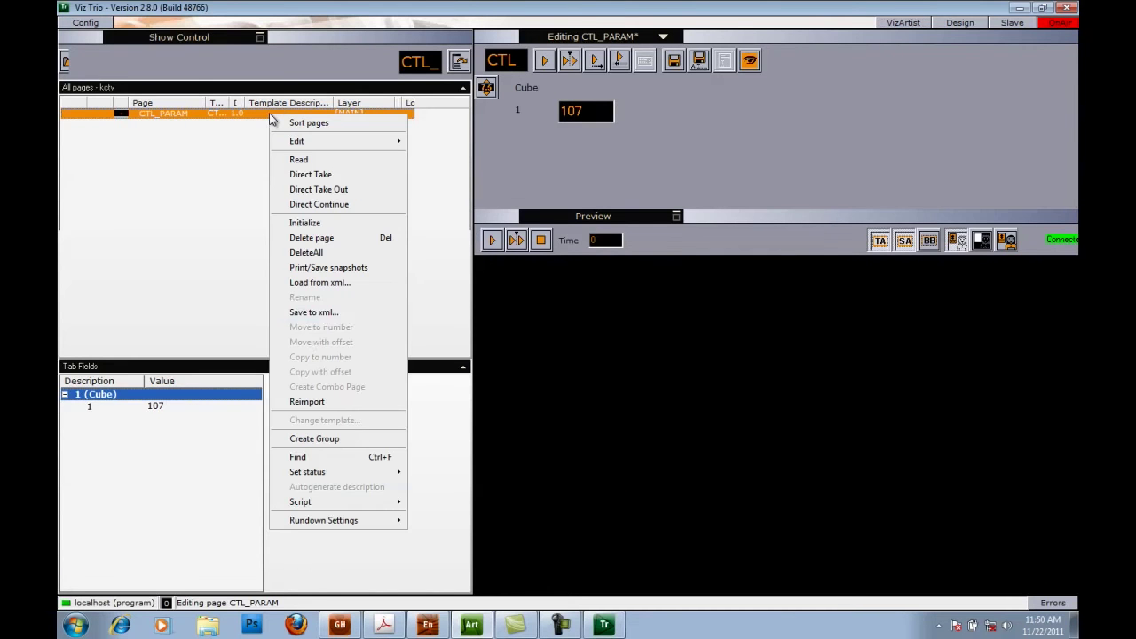
pyautogui.click(307, 402)
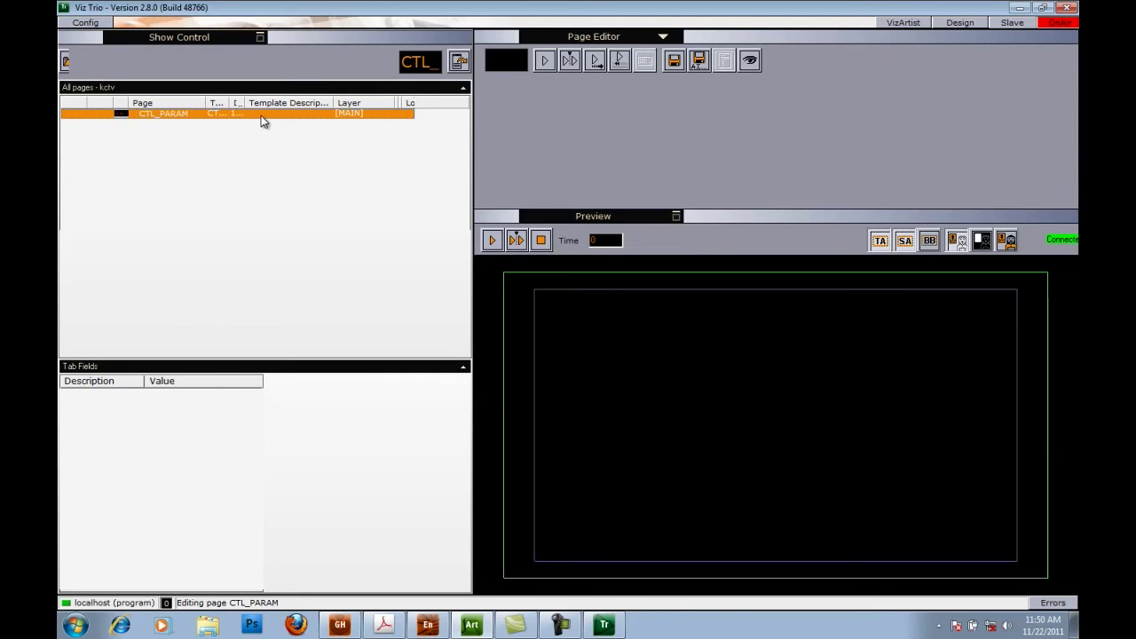
pyautogui.click(260, 116)
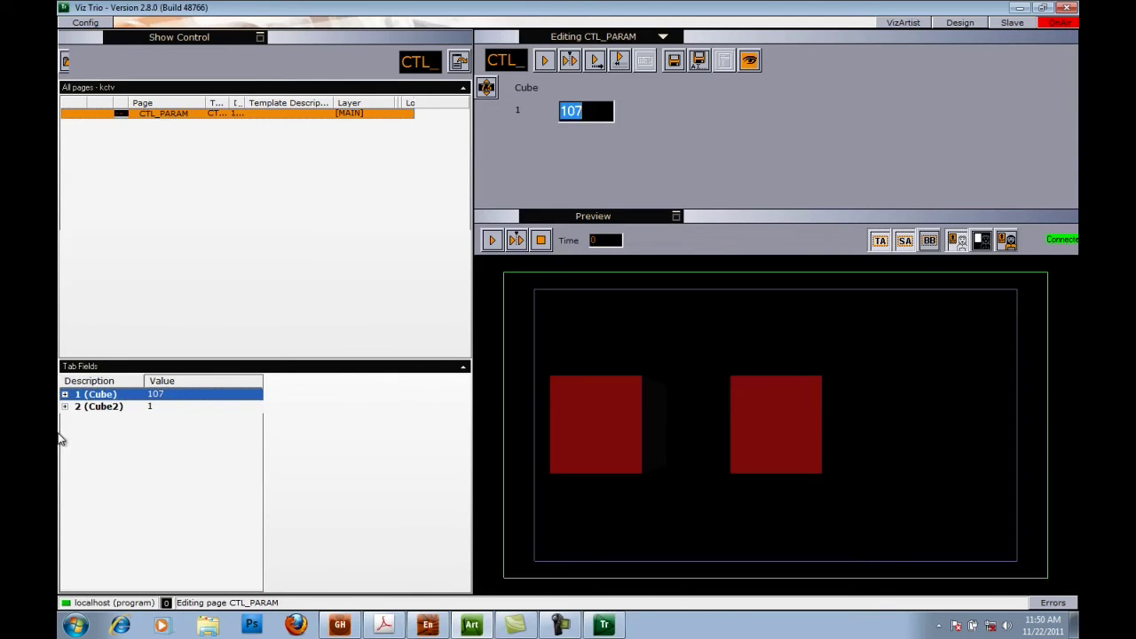
# Expand the Cube2 tab field and open its field 2 value for editing.
pyautogui.click(98, 405)
pyautogui.click(65, 405)
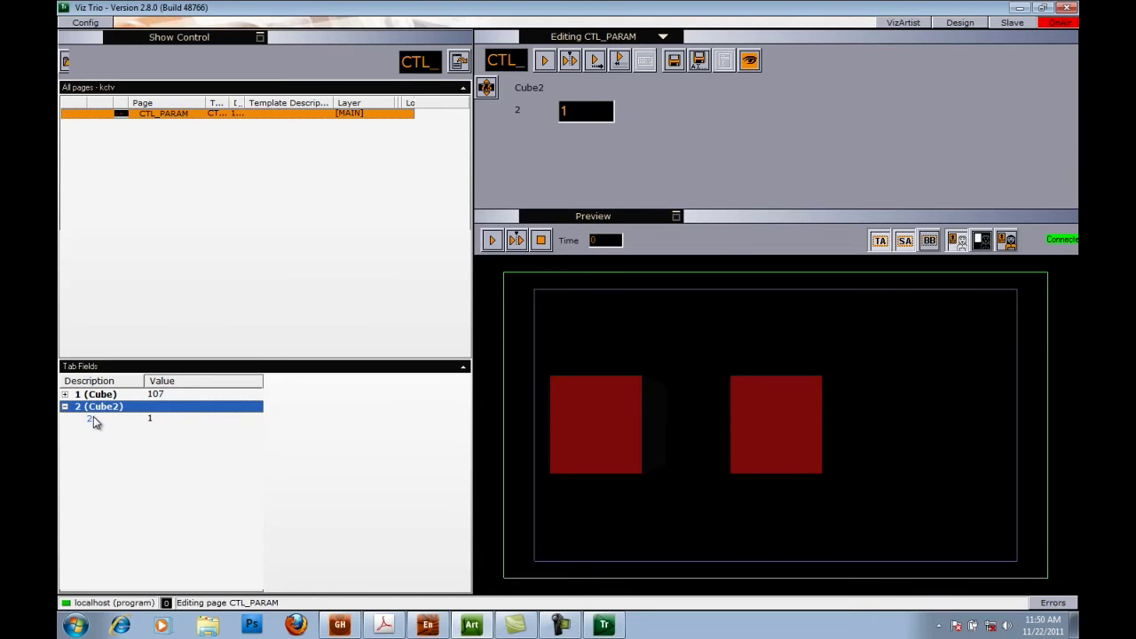
pyautogui.click(94, 420)
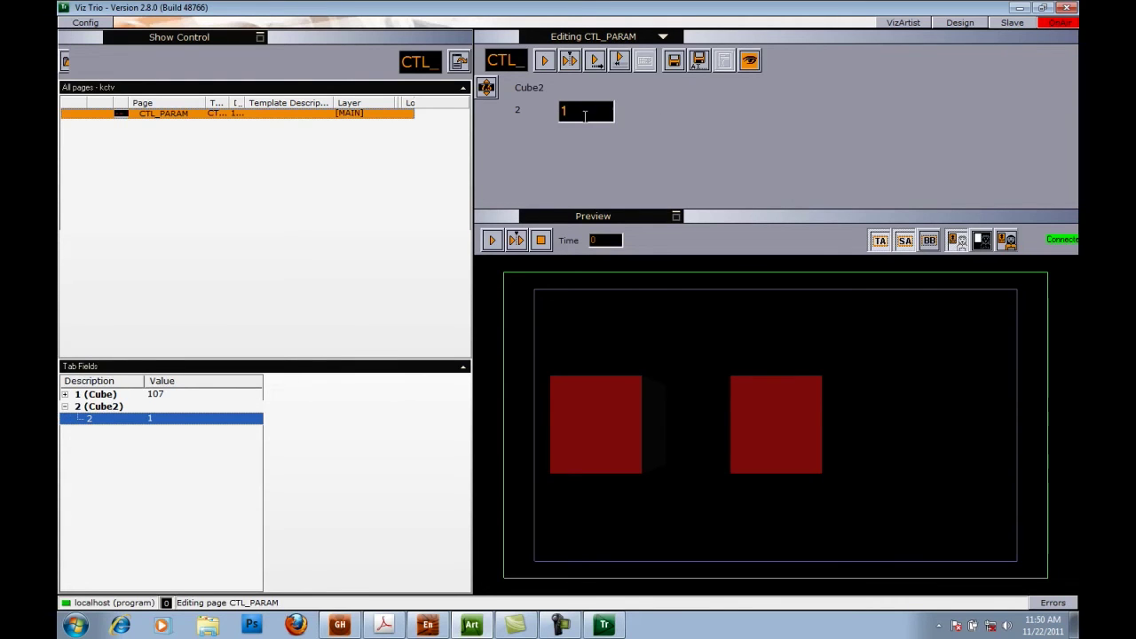
pyautogui.moveTo(580, 113); pyautogui.dragTo(582, 122)
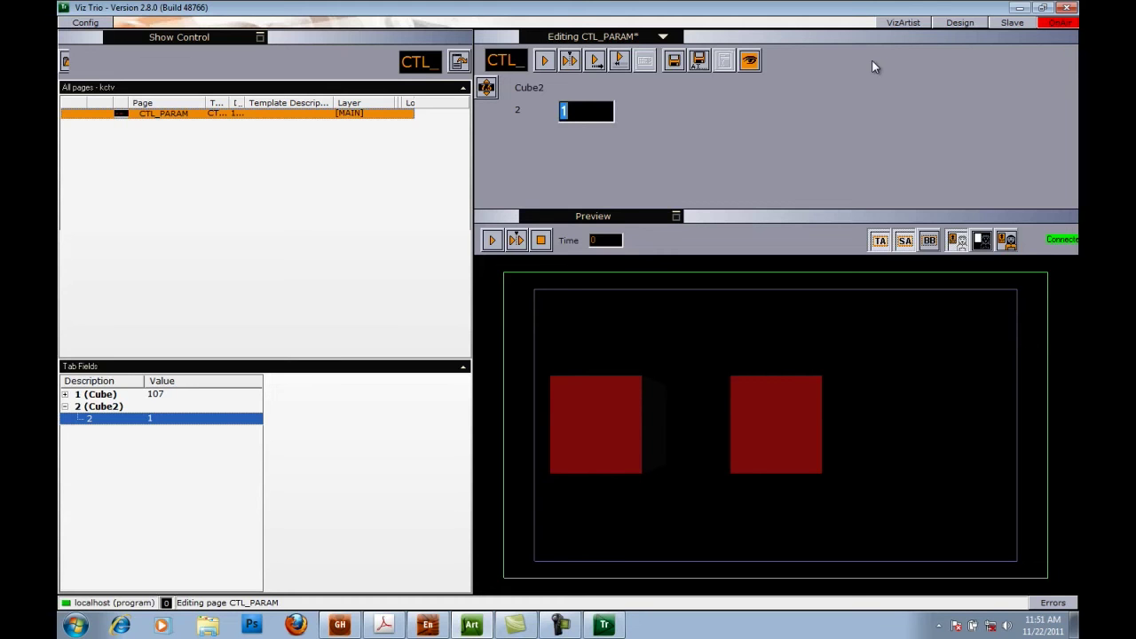
# Switch back to Viz Artist and add a Cogwheel geometry with the red material below Cube2.
pyautogui.click(901, 23)
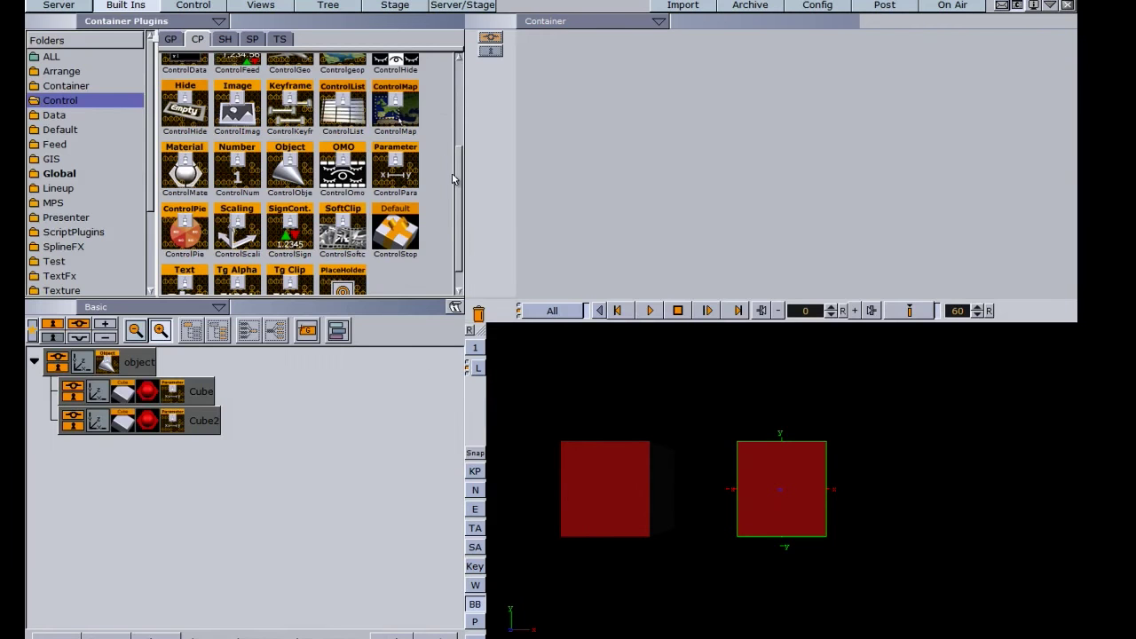
pyautogui.moveTo(459, 182); pyautogui.dragTo(462, 142)
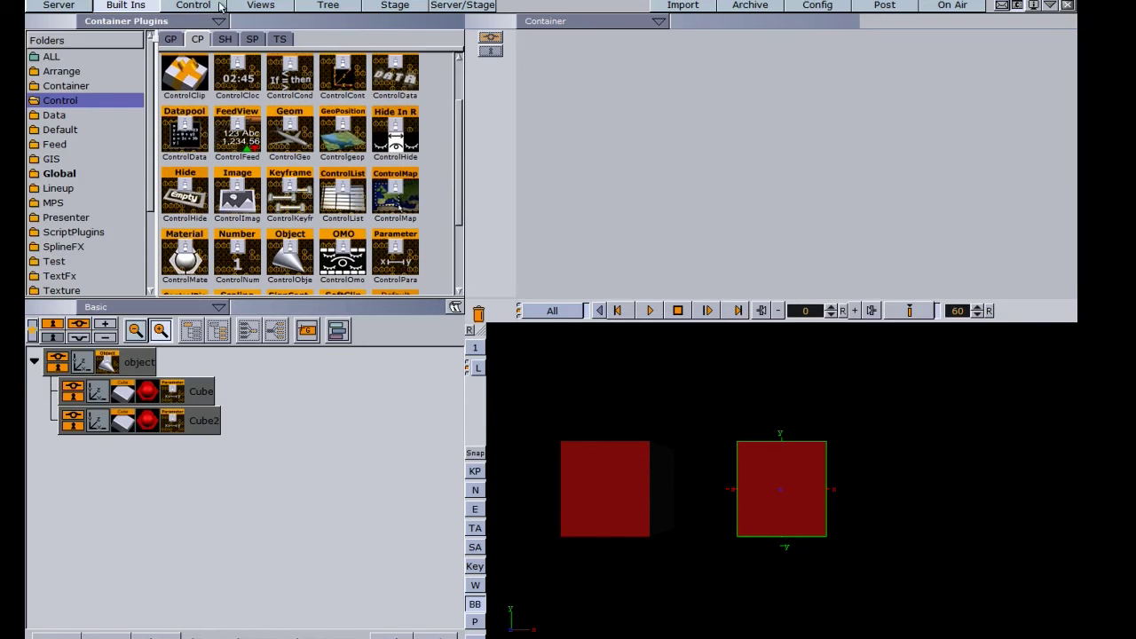
pyautogui.click(172, 40)
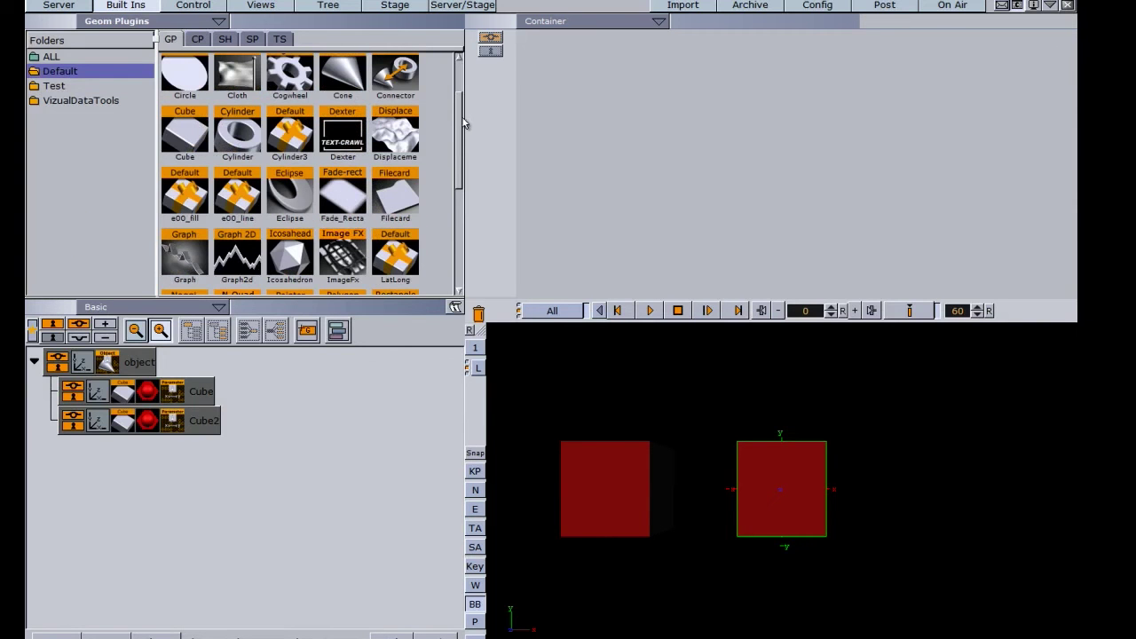
pyautogui.scroll(1, 472, 134)
pyautogui.scroll(1, 472, 134)
pyautogui.moveTo(307, 146); pyautogui.dragTo(131, 452)
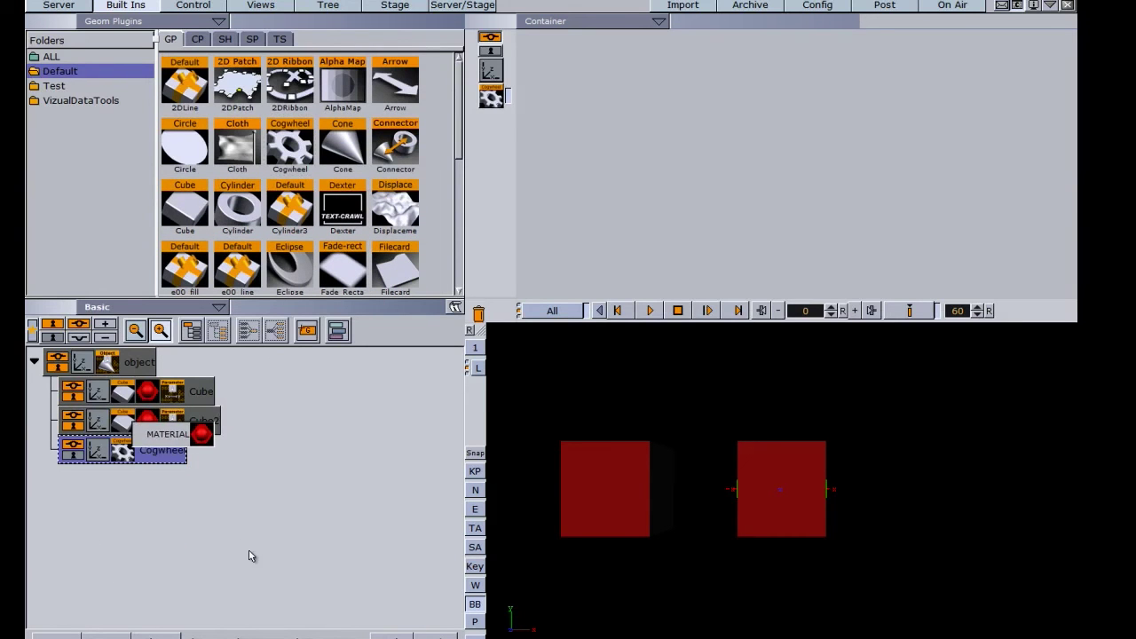
# Set the Cogwheel's X position to 181 and its X rotation to 70.
pyautogui.click(97, 452)
pyautogui.moveTo(584, 62); pyautogui.dragTo(611, 140)
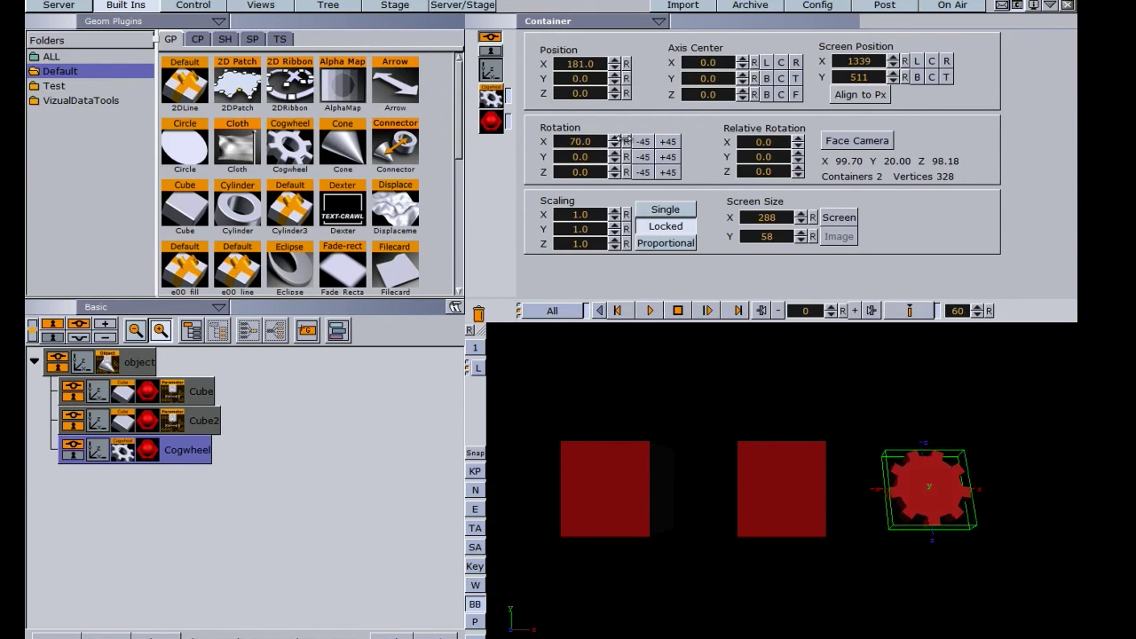
# With the Viz Engine console shown, set the Cogwheel's Hole to 0.1 to log its command, and minimize the console.
pyautogui.click(122, 451)
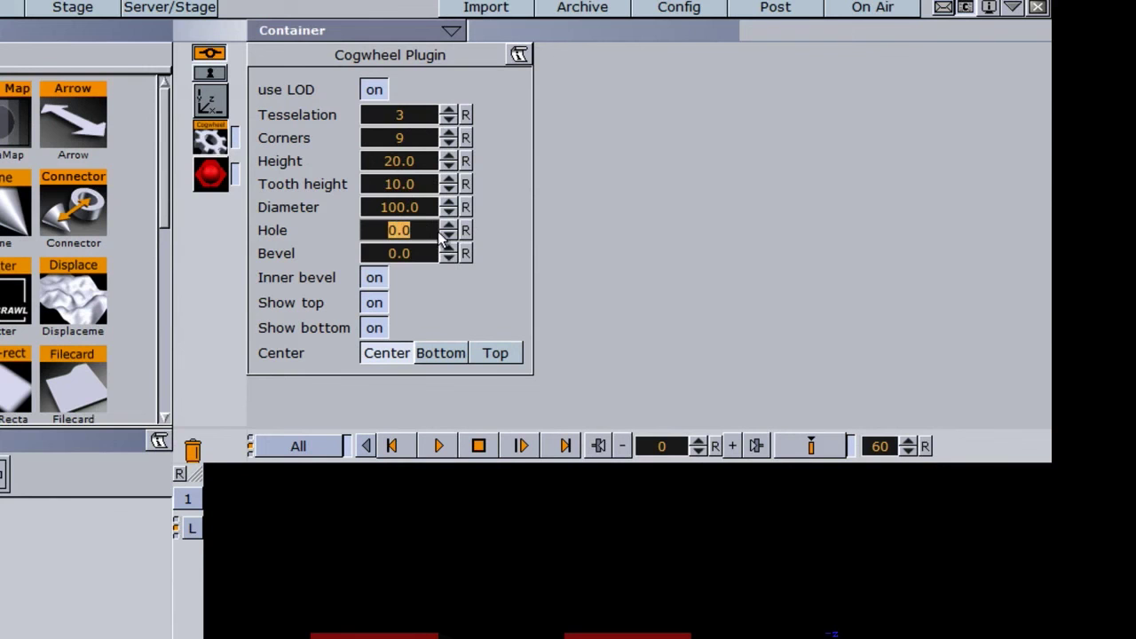
pyautogui.click(966, 9)
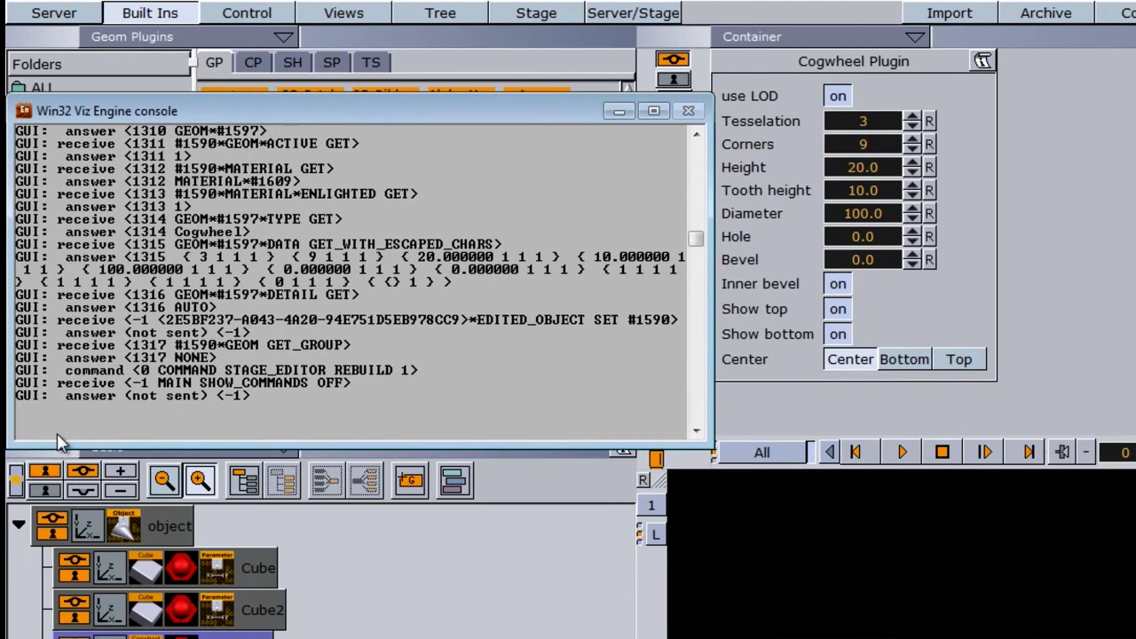
pyautogui.click(897, 238)
pyautogui.click(913, 232)
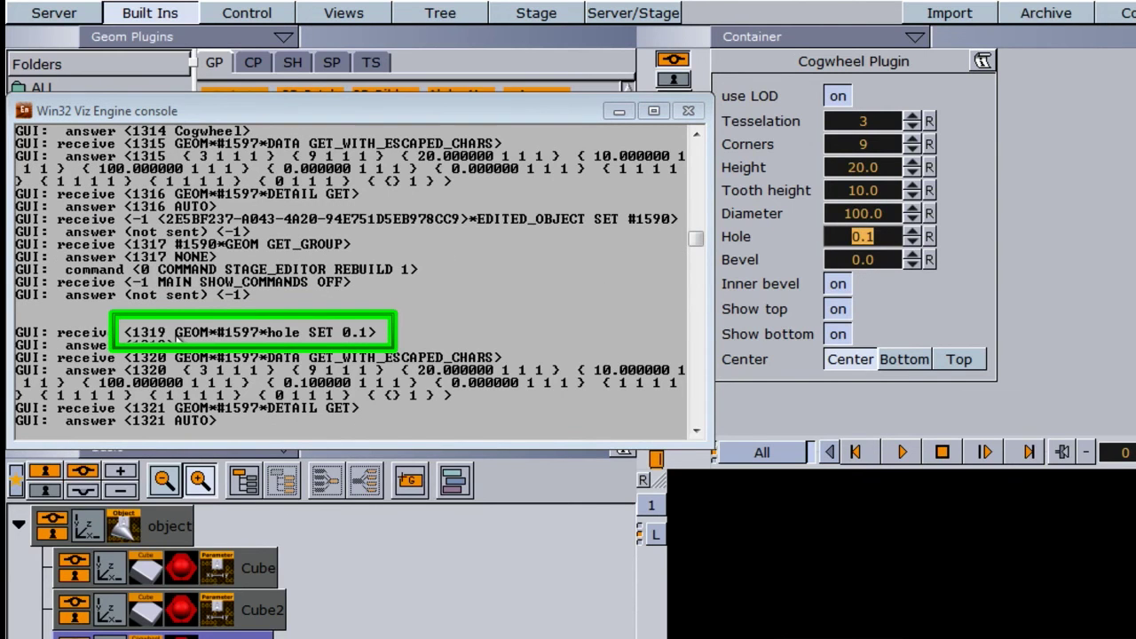
pyautogui.click(177, 339)
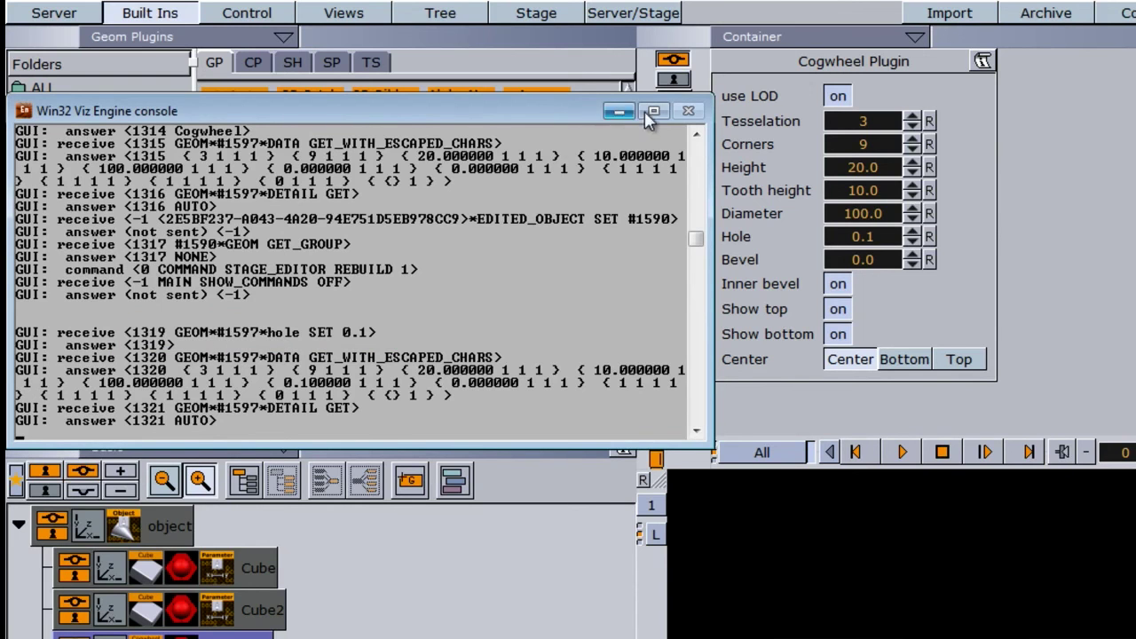
pyautogui.click(619, 112)
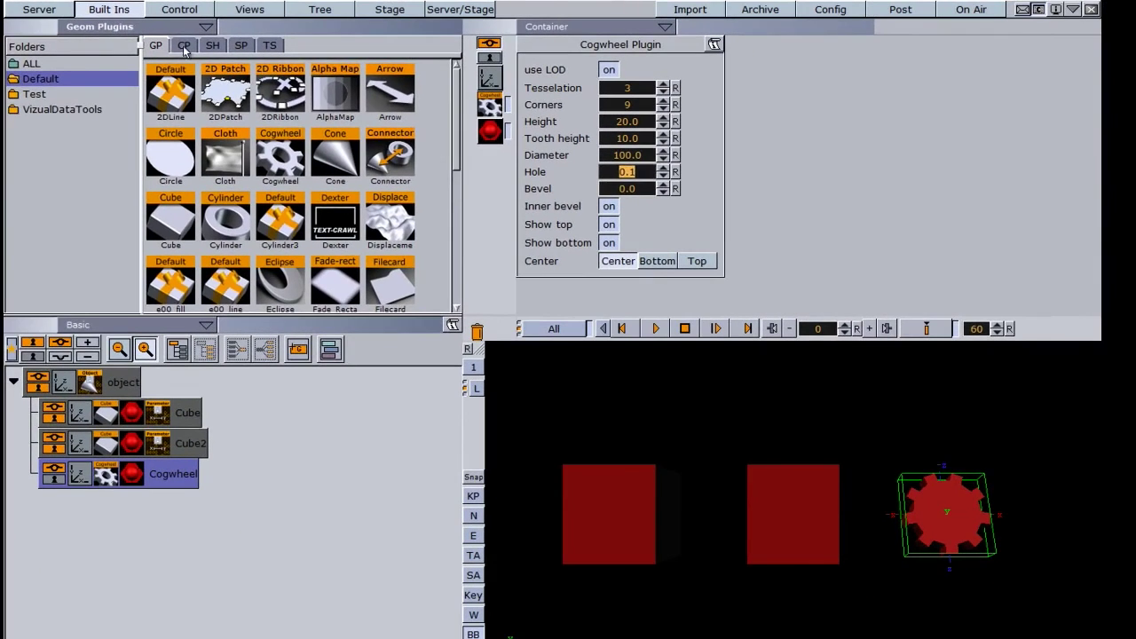
# Add the ControlParameter plugin to the Cogwheel container and open its properties.
pyautogui.click(184, 46)
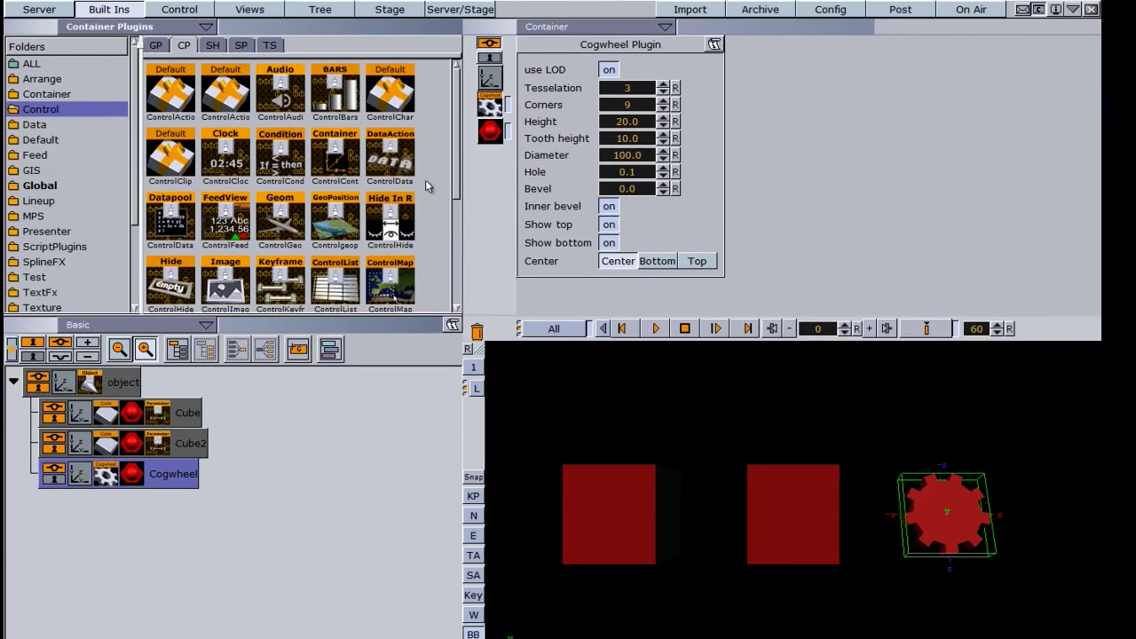
pyautogui.scroll(-4, 459, 157)
pyautogui.moveTo(390, 176); pyautogui.dragTo(153, 476)
pyautogui.click(154, 477)
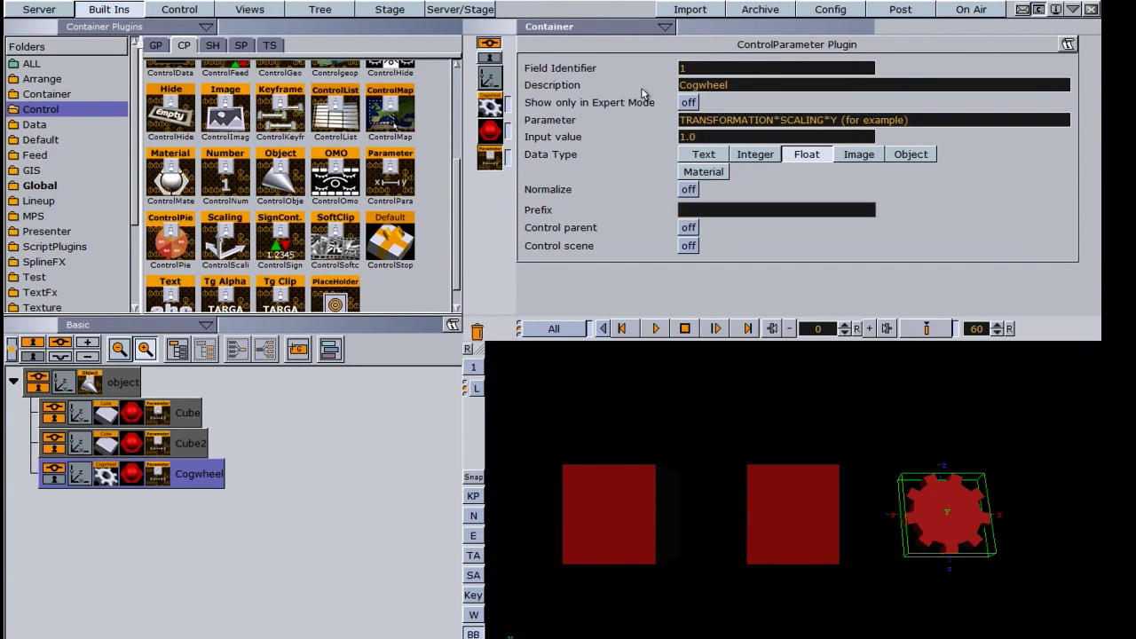
# Set the Cogwheel control's Field Identifier to 3 and its Parameter to GEOM*hole.
pyautogui.click(697, 68)
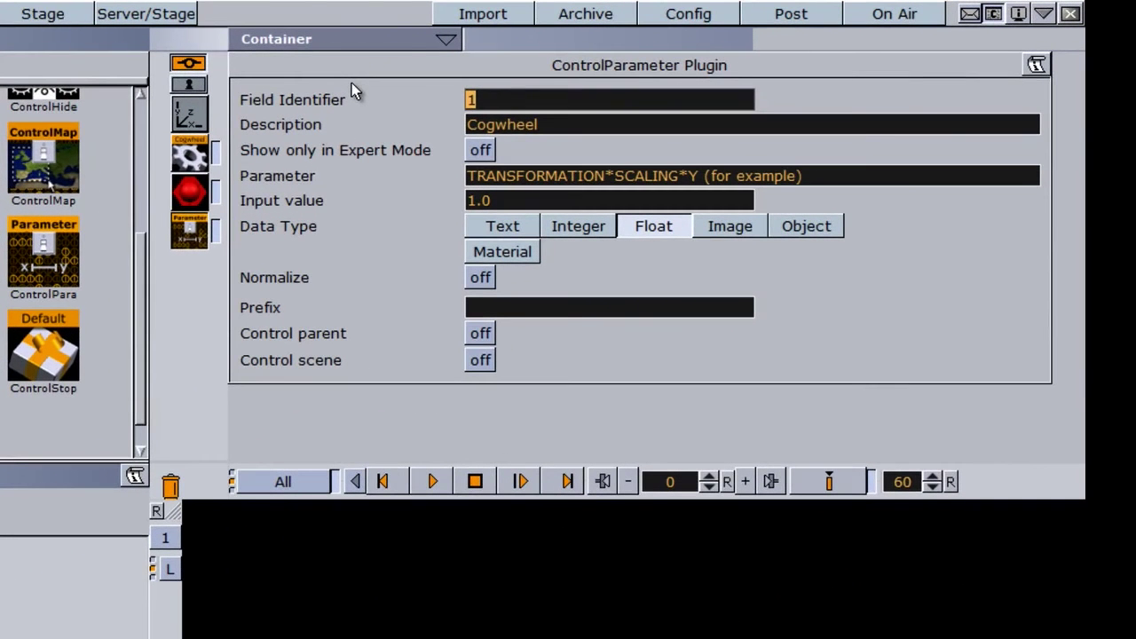
pyautogui.write('3')
pyautogui.moveTo(827, 174); pyautogui.dragTo(351, 151)
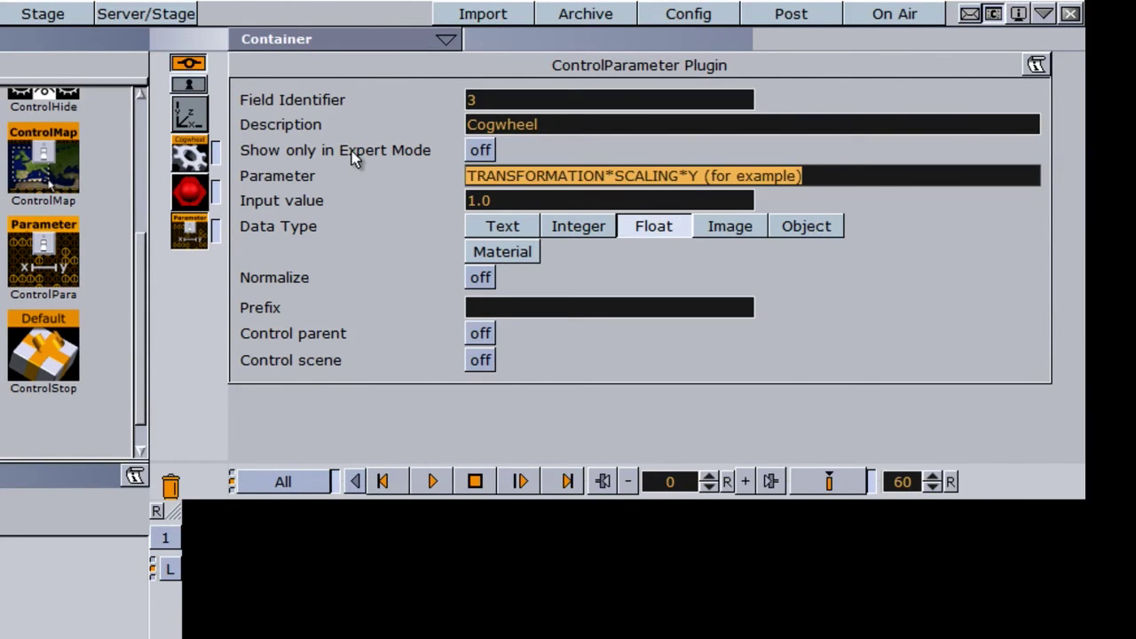
pyautogui.write('GEOM')
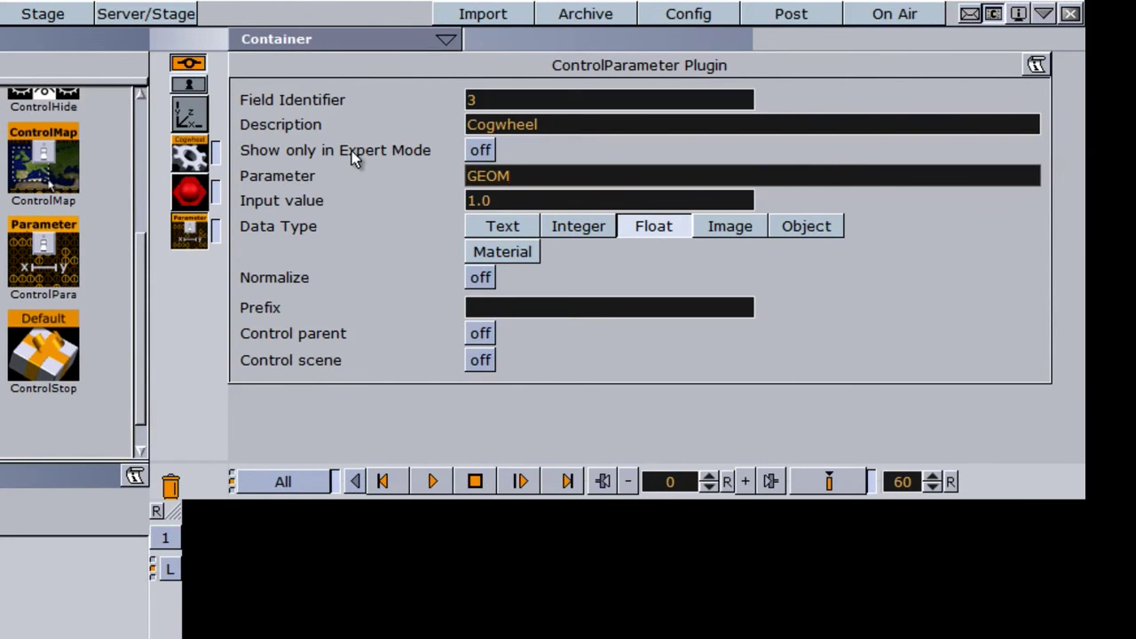
pyautogui.write('*hole')
# Turn on Normalize for the Cogwheel control, with a minimum input of 1 and a maximum input of 10.
pyautogui.click(480, 277)
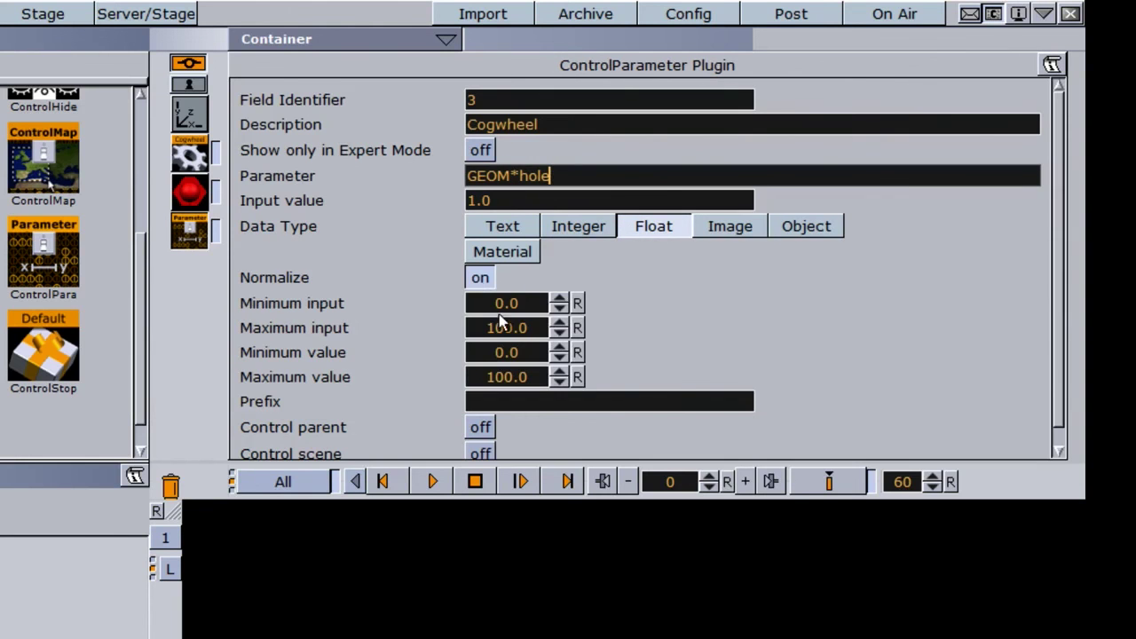
pyautogui.click(510, 303)
pyautogui.write('1')
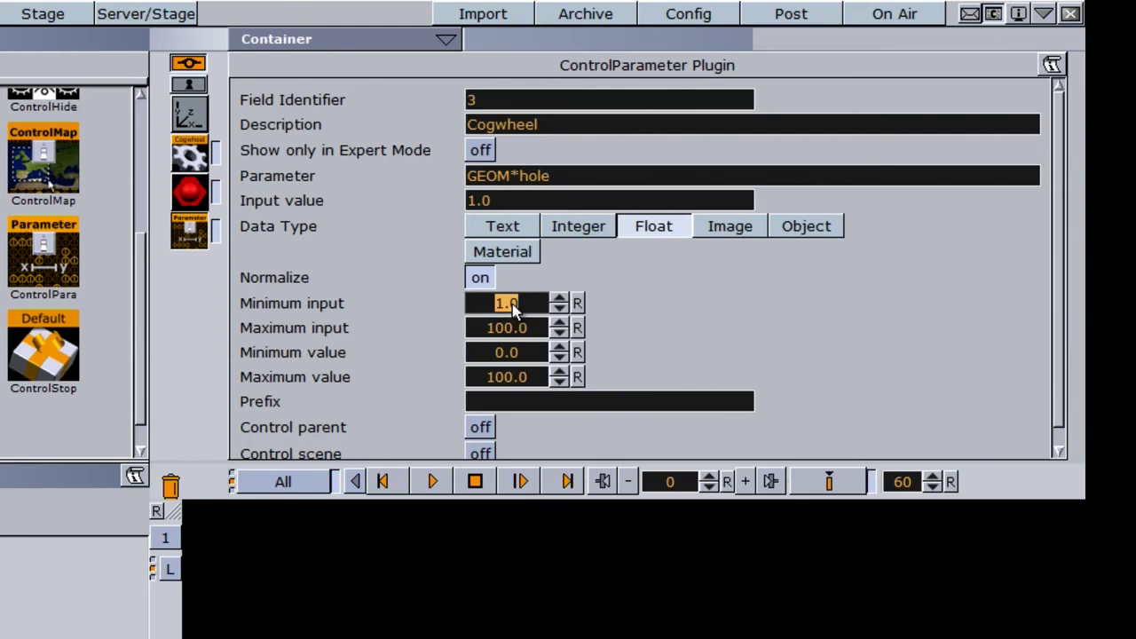
pyautogui.click(507, 328)
pyautogui.write('10')
pyautogui.press('Return')
pyautogui.click(488, 402)
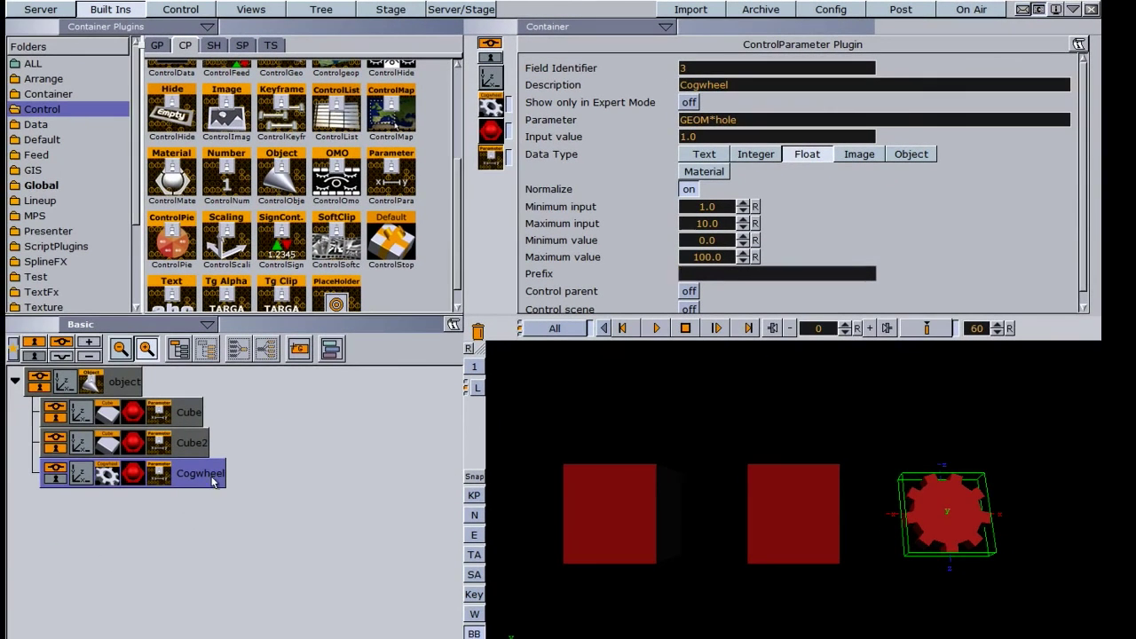
# Switch to Viz Trio, reimport the CTL_PARAM template and reopen it for editing.
pyautogui.moveTo(213, 477)
pyautogui.mouseDown()
pyautogui.moveTo(240, 433)
pyautogui.moveTo(229, 471)
pyautogui.mouseUp()
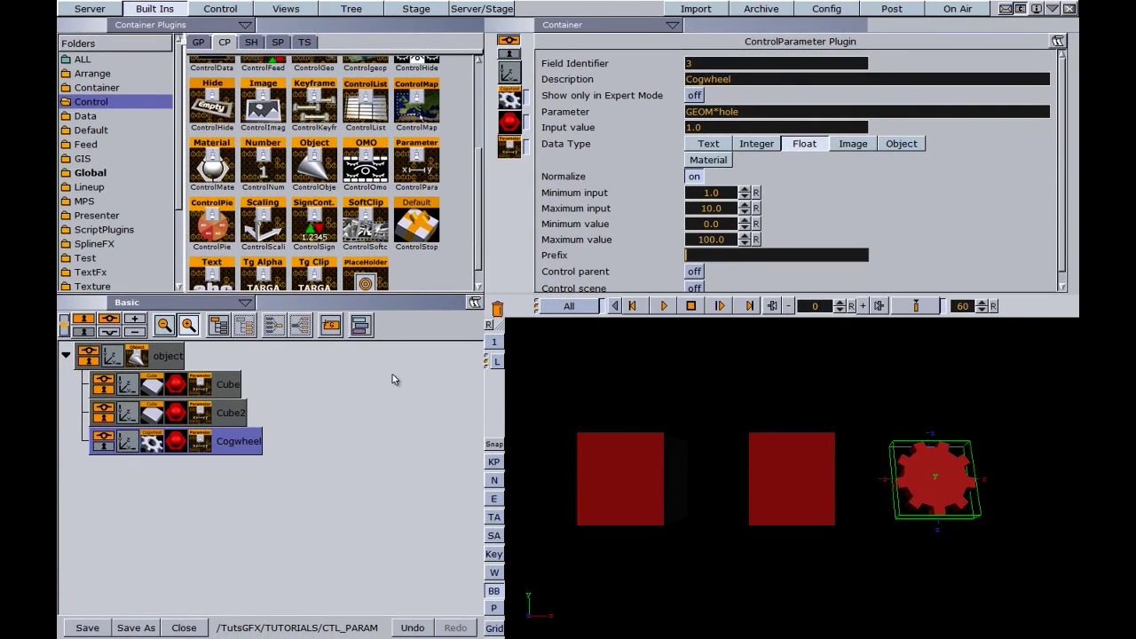
pyautogui.click(957, 8)
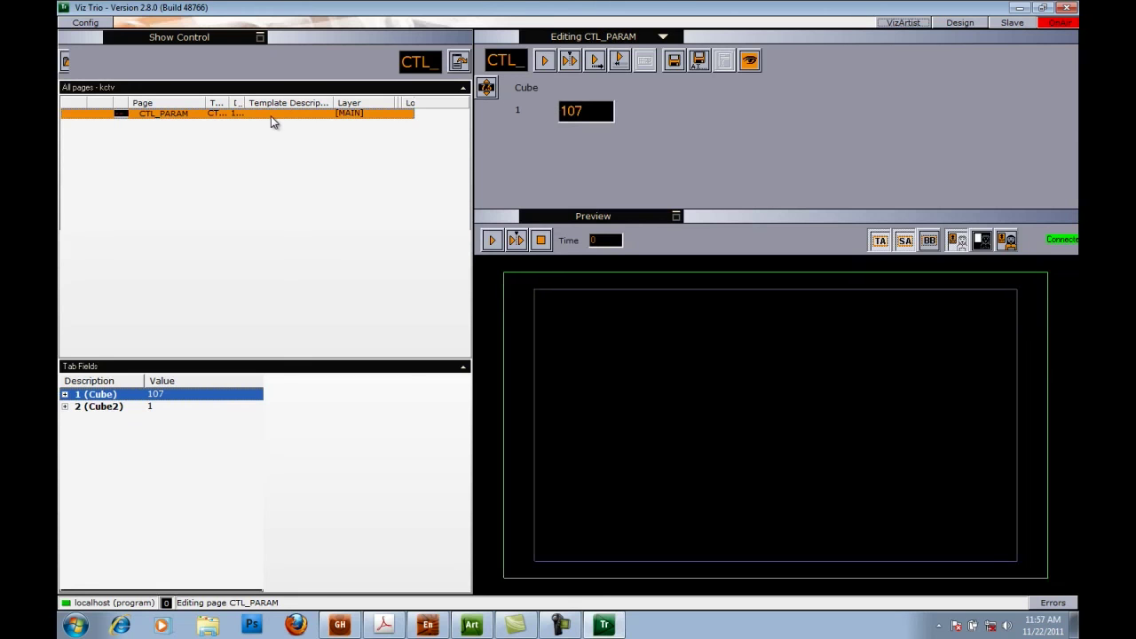
pyautogui.rightClick(273, 121)
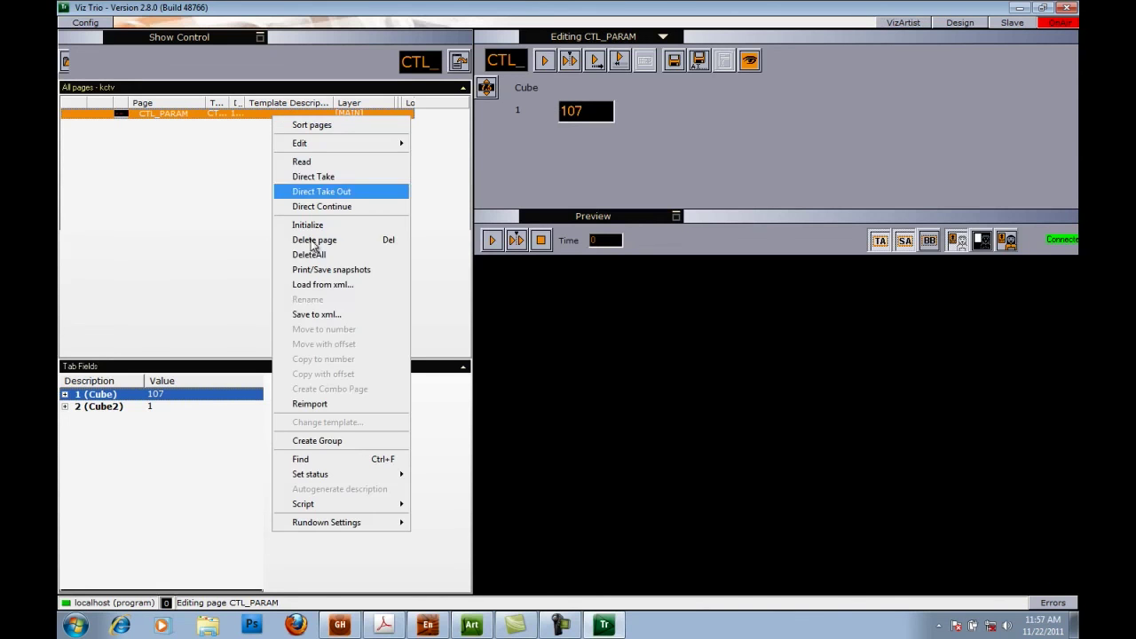
pyautogui.click(316, 402)
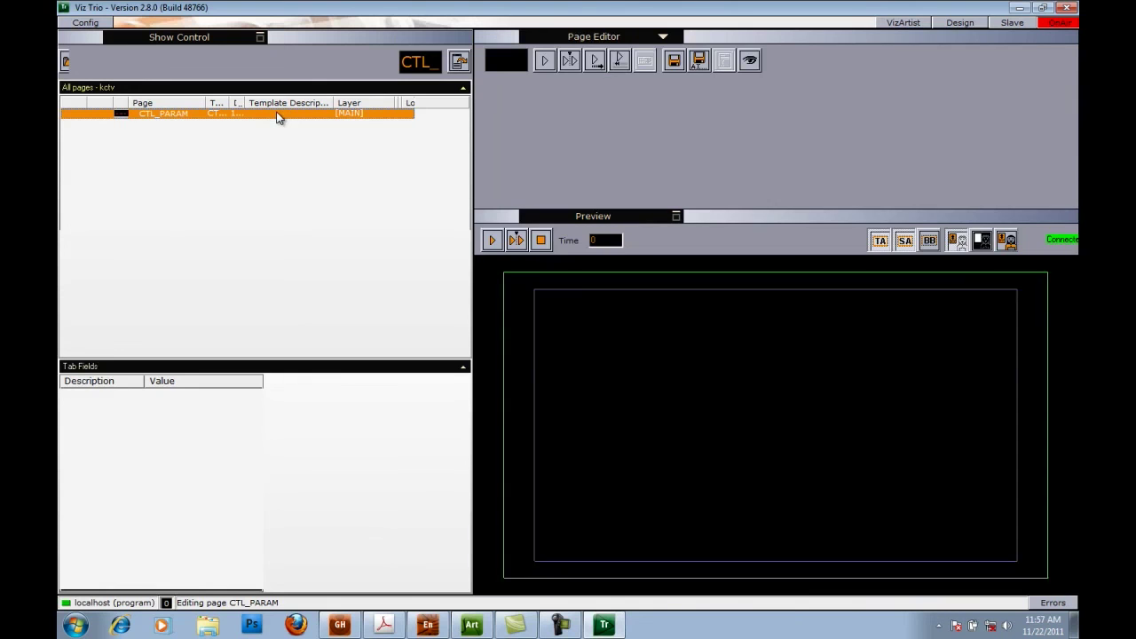
pyautogui.click(277, 118)
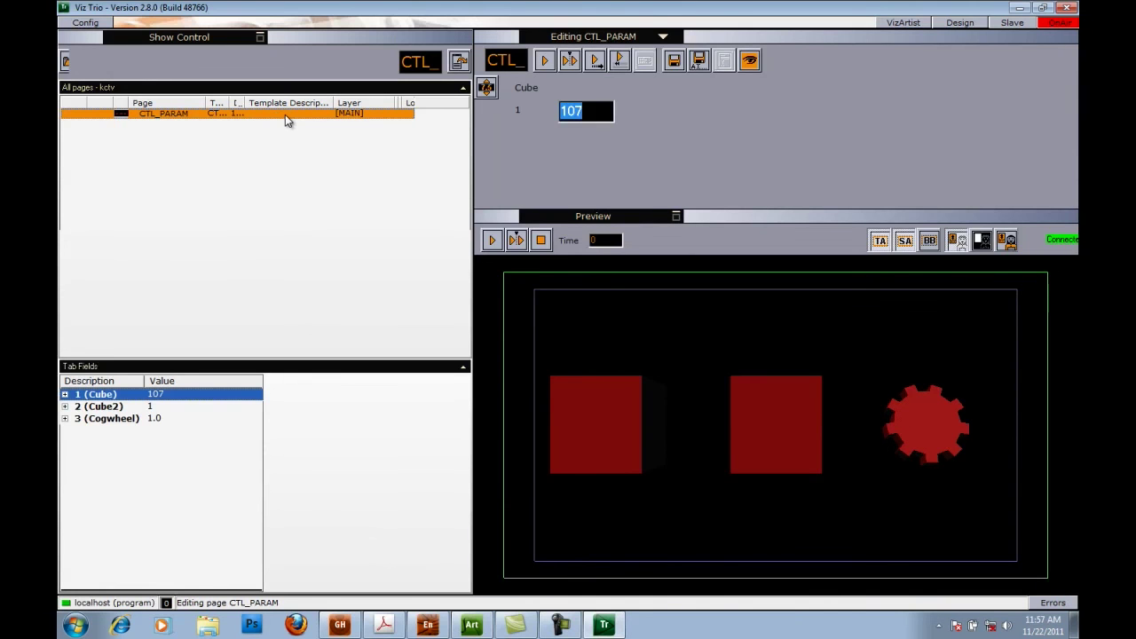
# Set the Cogwheel's field 3 to 4 and raise it to 7 to test the hole size in the preview.
pyautogui.click(64, 419)
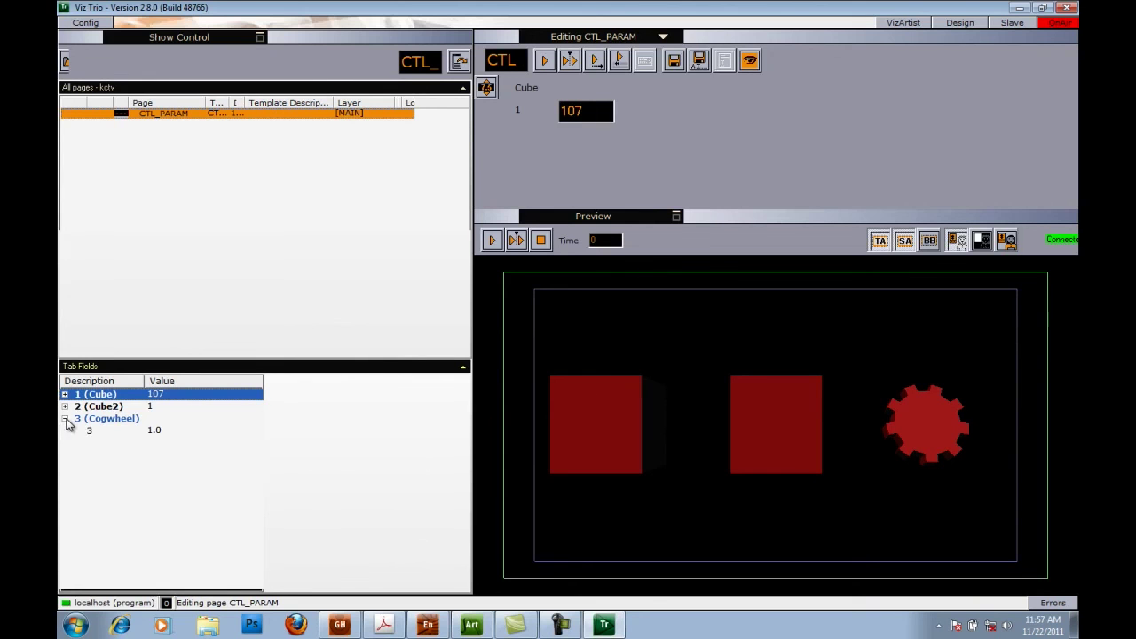
pyautogui.click(102, 432)
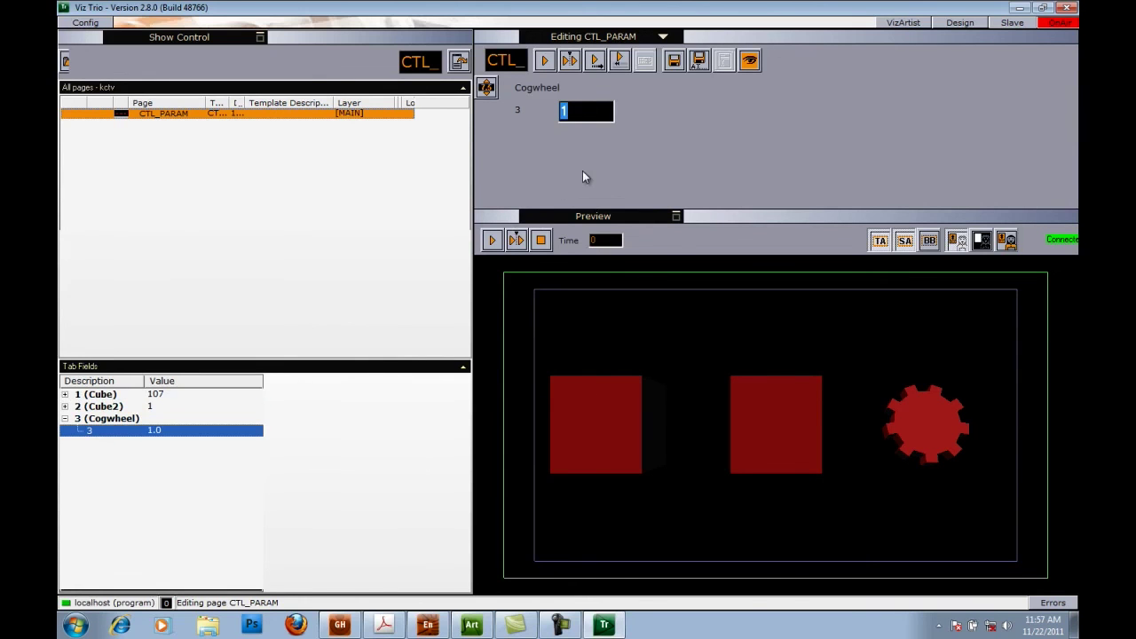
pyautogui.write('4')
pyautogui.moveTo(579, 112)
pyautogui.mouseDown()
pyautogui.moveTo(589, 121)
pyautogui.moveTo(580, 119)
pyautogui.mouseUp()
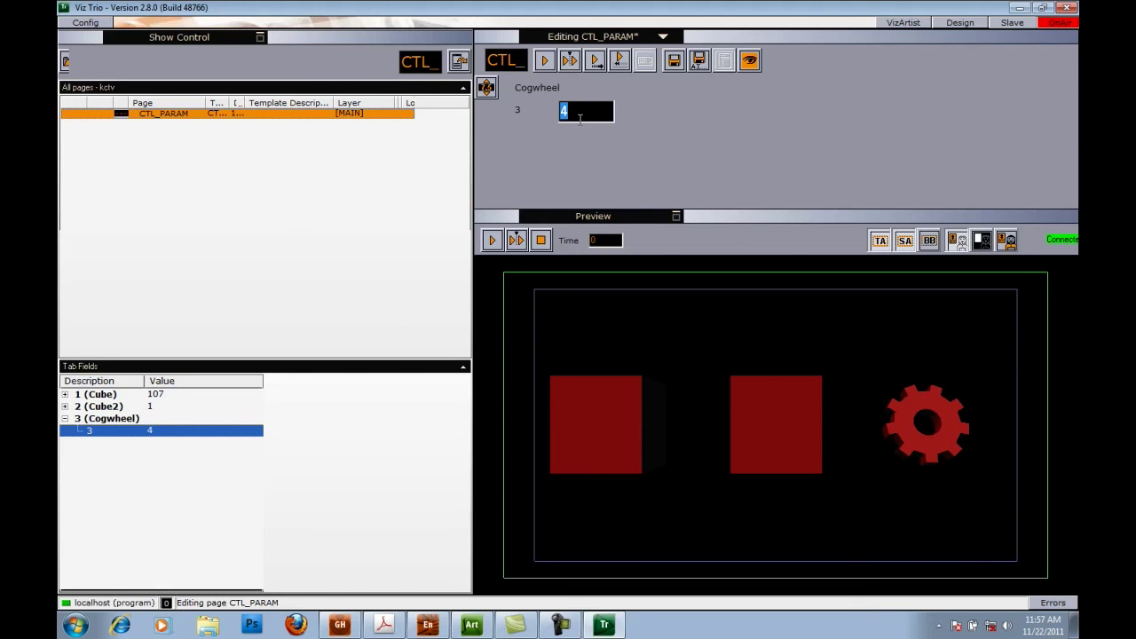
pyautogui.write('10')
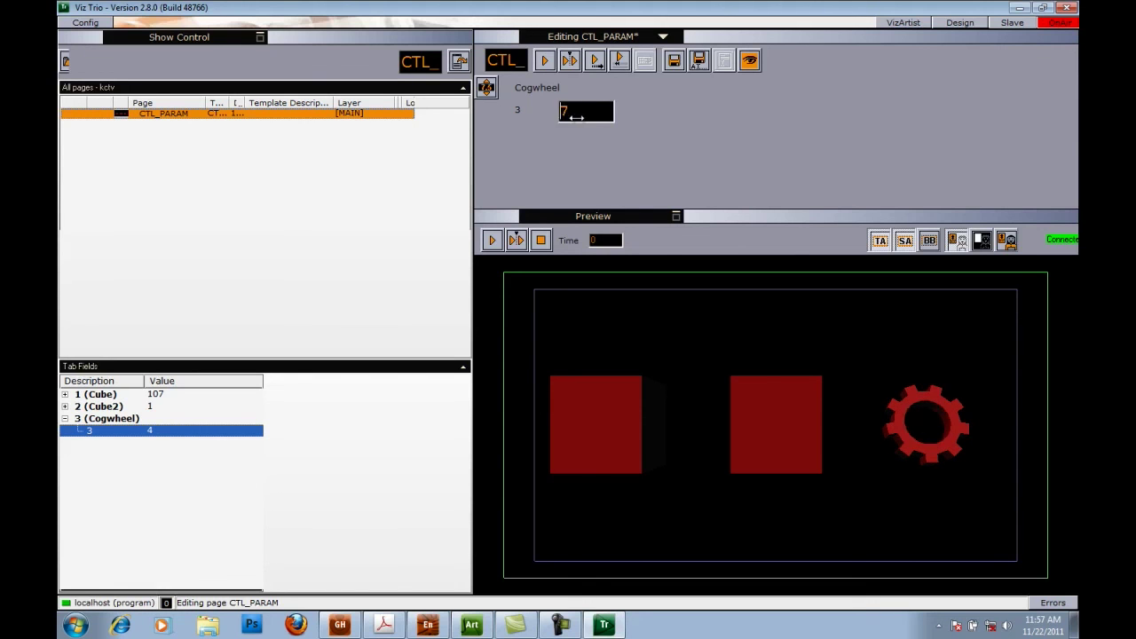